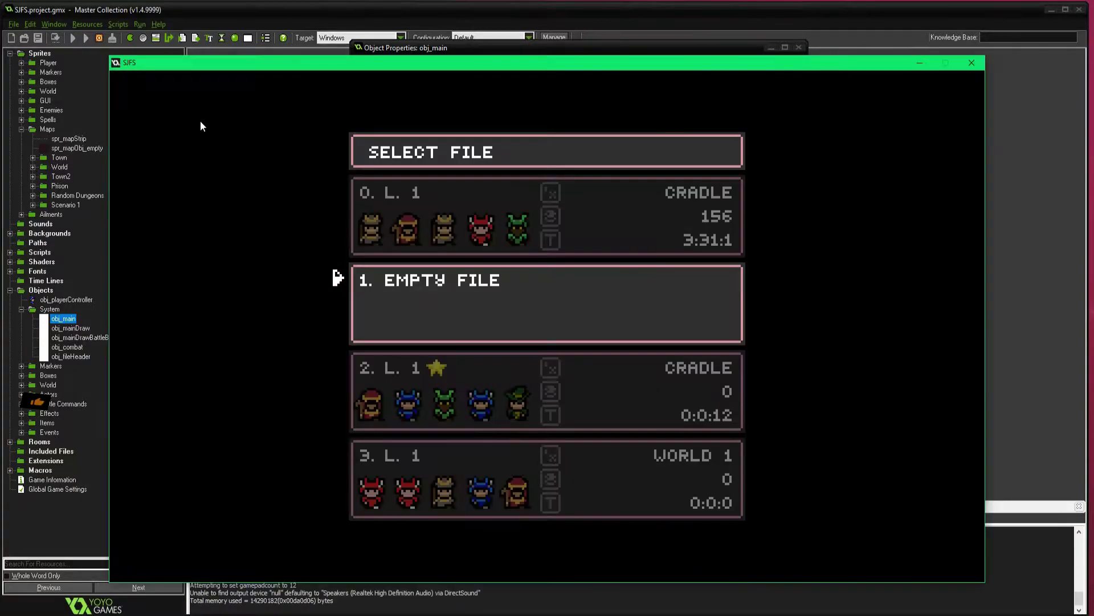
Start a new game in empty file 1 and begin with the party as it is offered
key(Down)
key(Up)
key(Return)
key(Up)
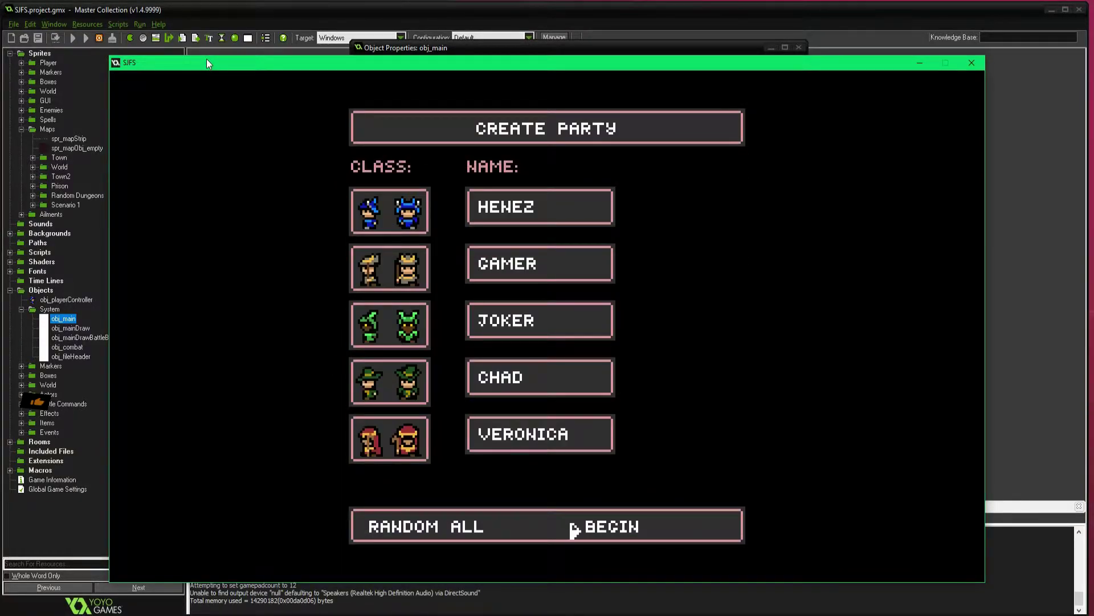
key(Return)
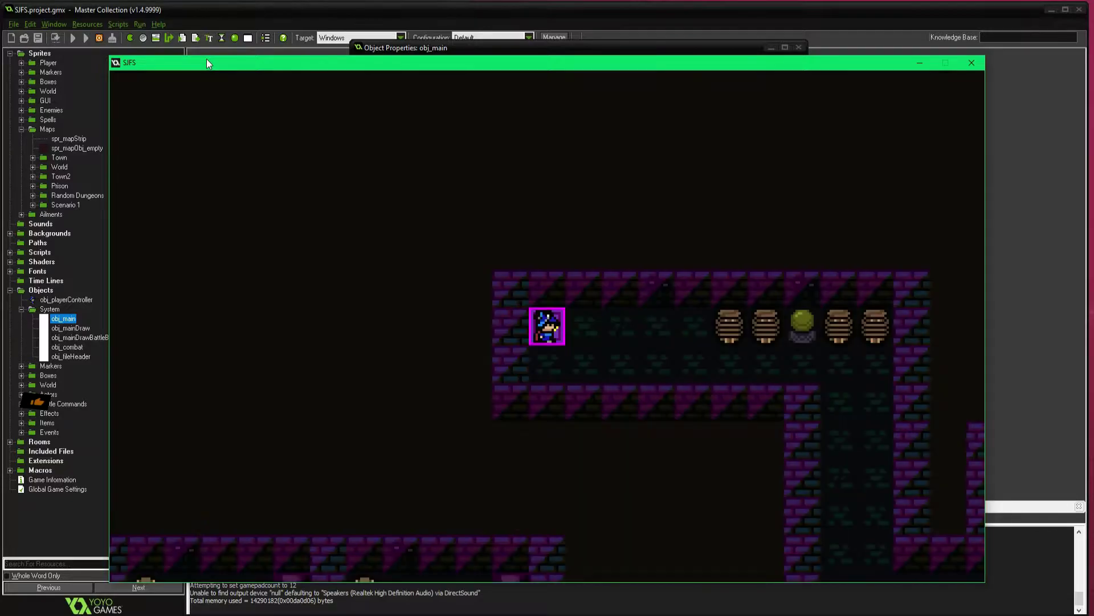
Walk the party east along the prison corridor and turn south to trigger a battle encounter
key(Right)
key(Right)
key(Right)
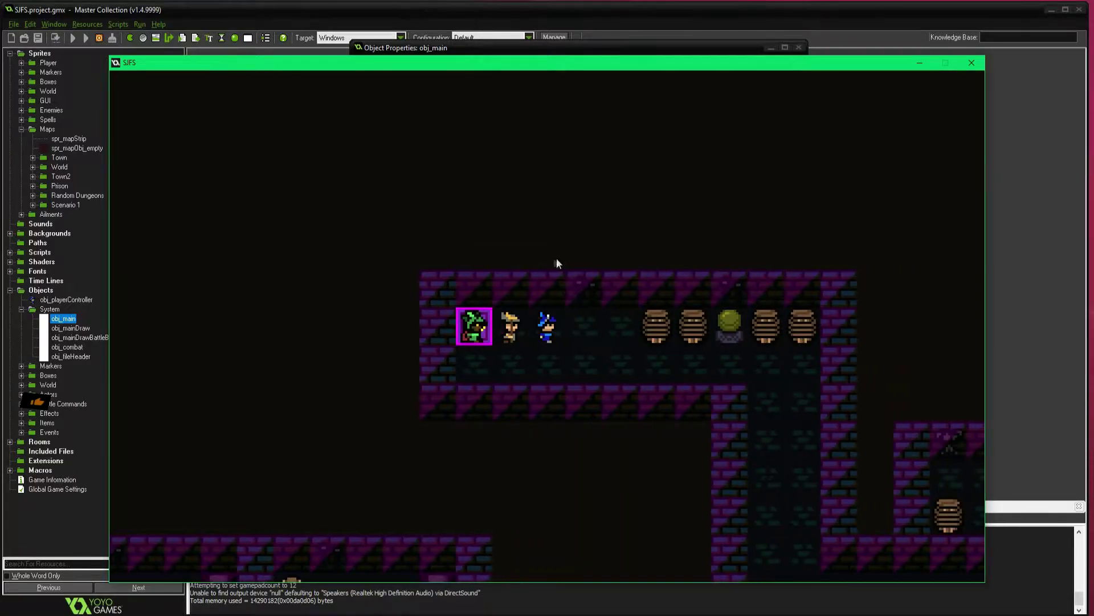
key(Down)
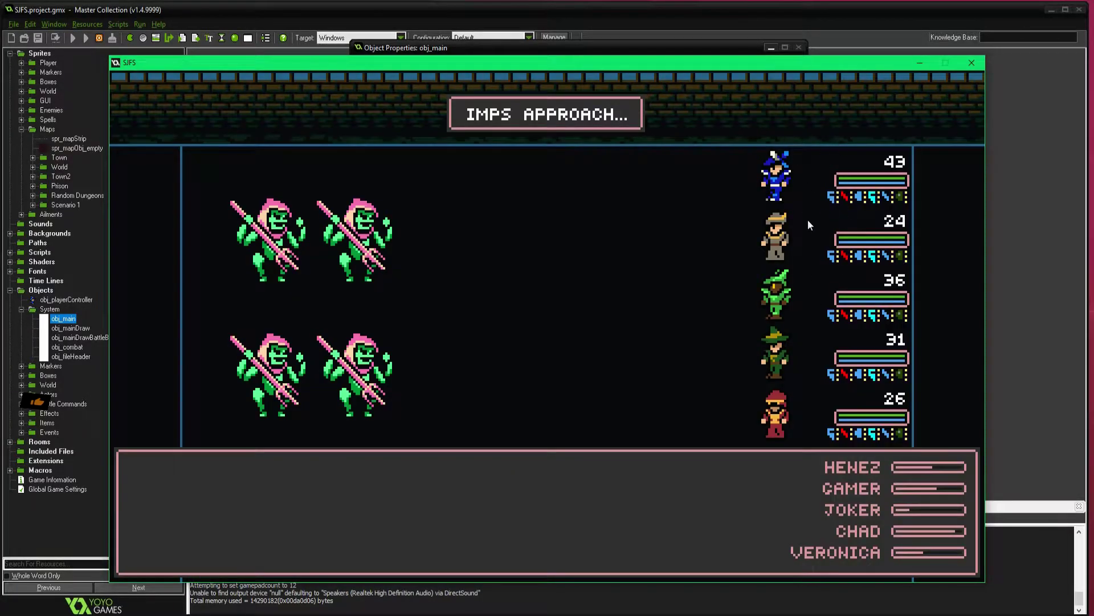
Attack an imp with the fourth party member and use Leap with the second one
key(Down)
key(Up)
key(Return)
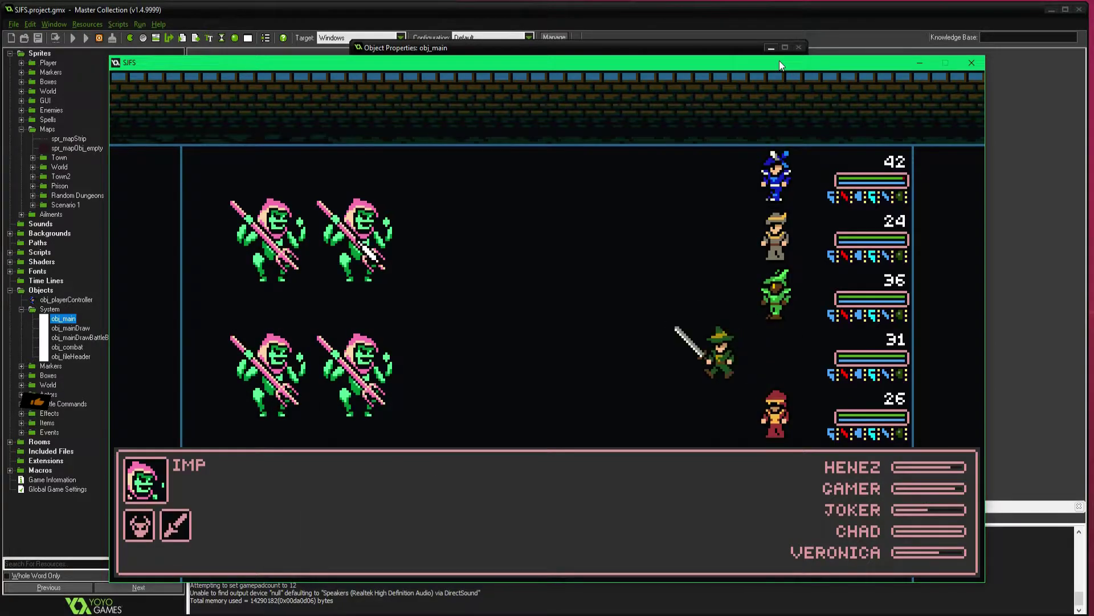
key(Down)
key(Right)
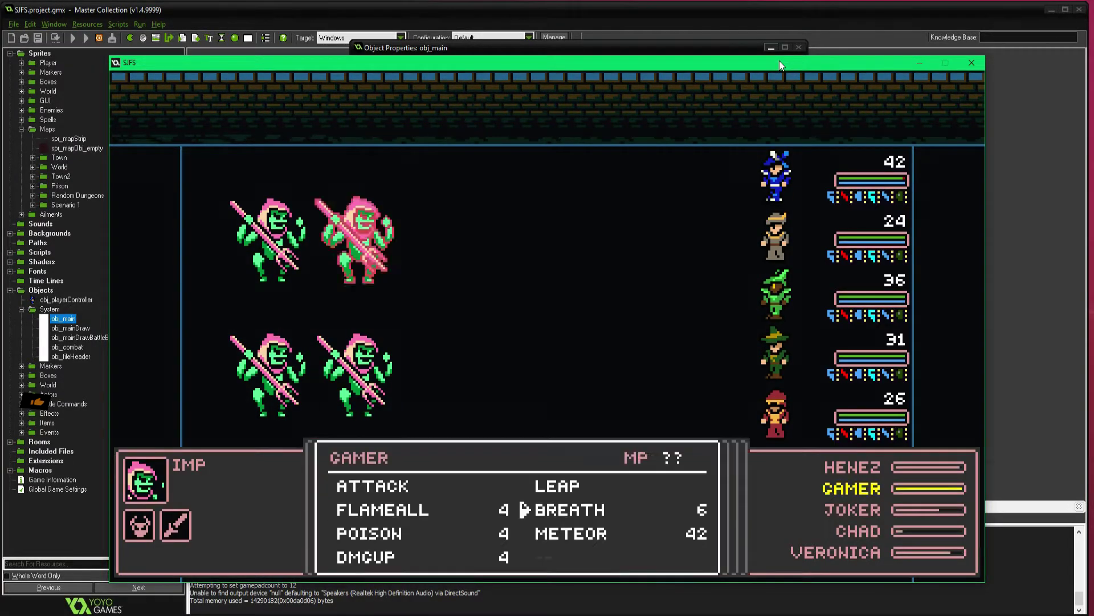
key(Up)
key(Return)
Choose Flameall for the first party member and have the fifth one attack the upper-left imp
key(Down)
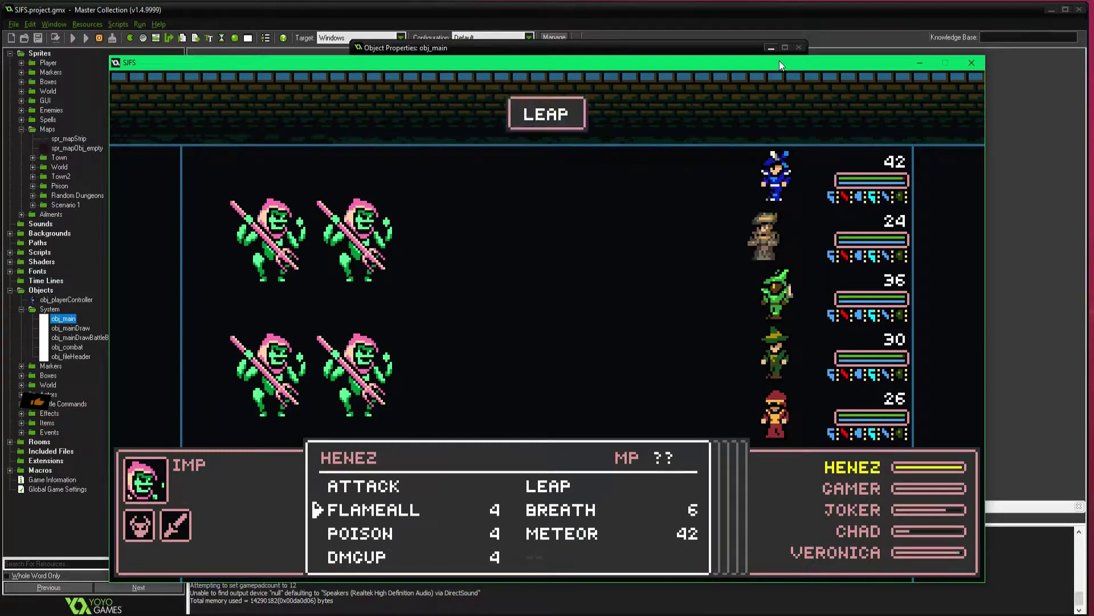
key(Return)
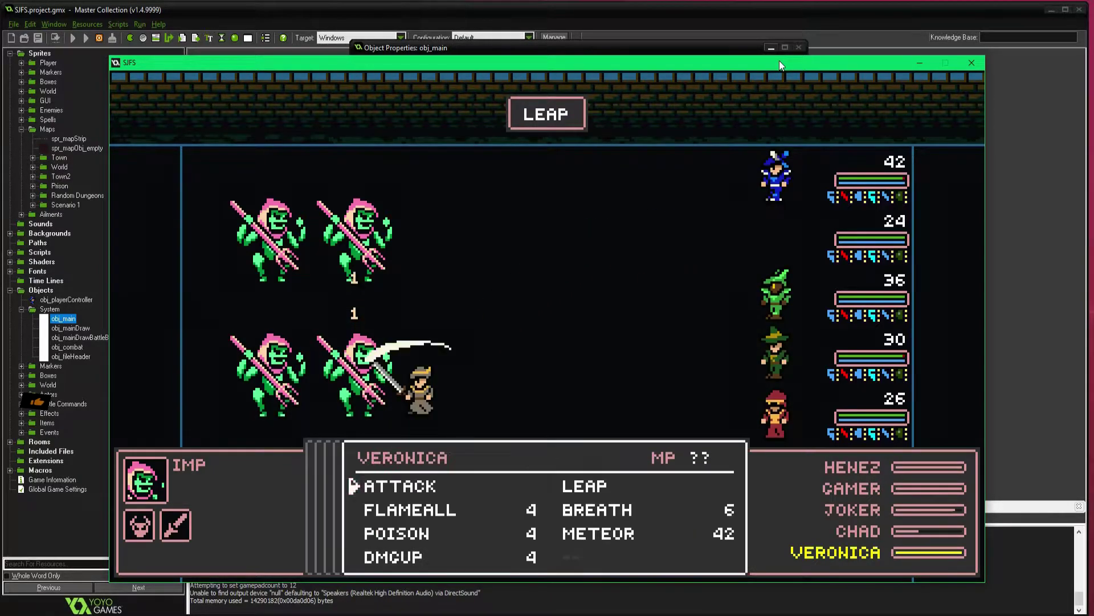
key(Return)
key(Left)
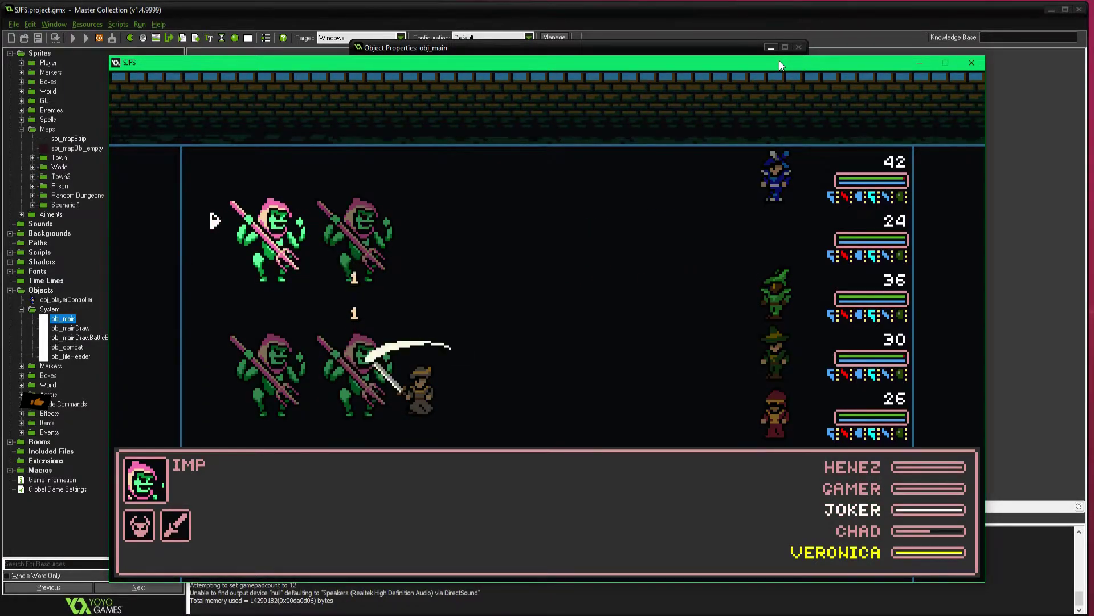
key(Return)
Give the third party member a battle command and choose Attack for the fourth to fight the remaining imps
key(Right)
key(Return)
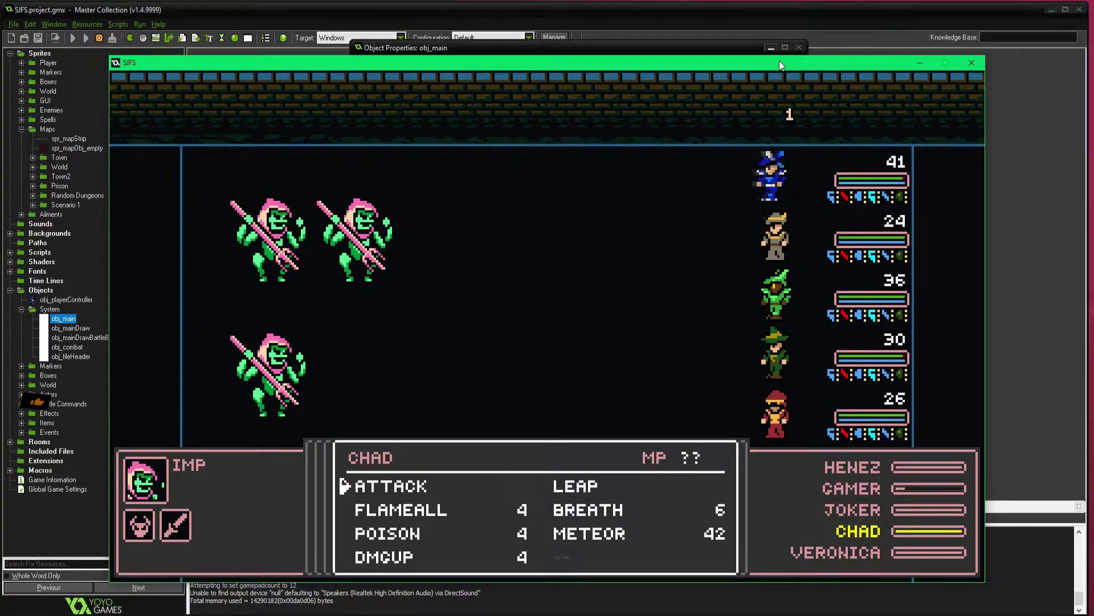
key(Return)
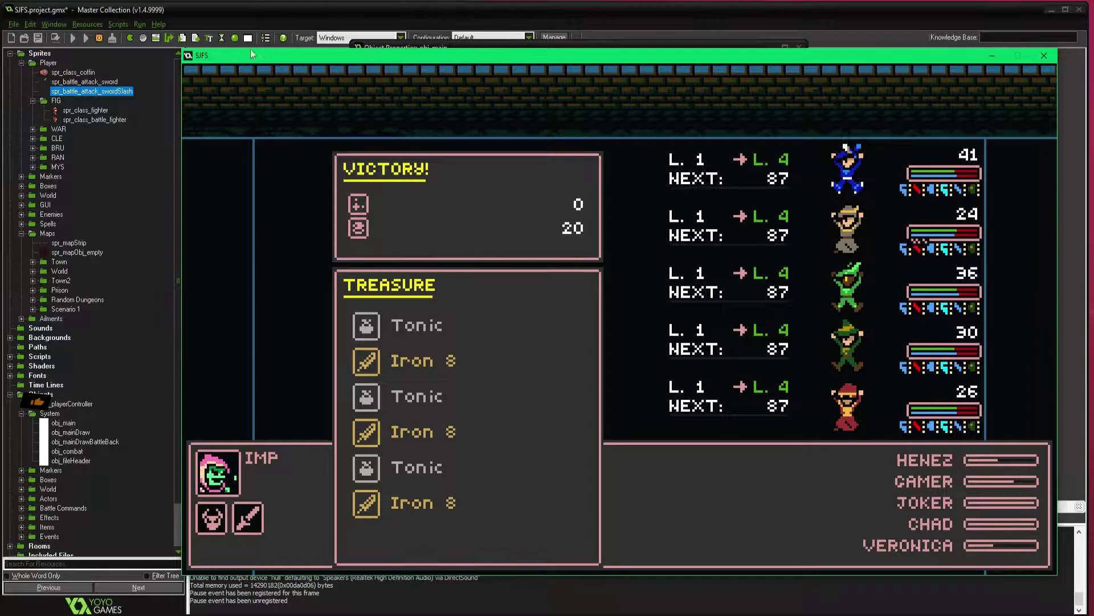
Examine both frames of the spr_battle_attack_sword sprite in the image editor and close it
double_click(82, 83)
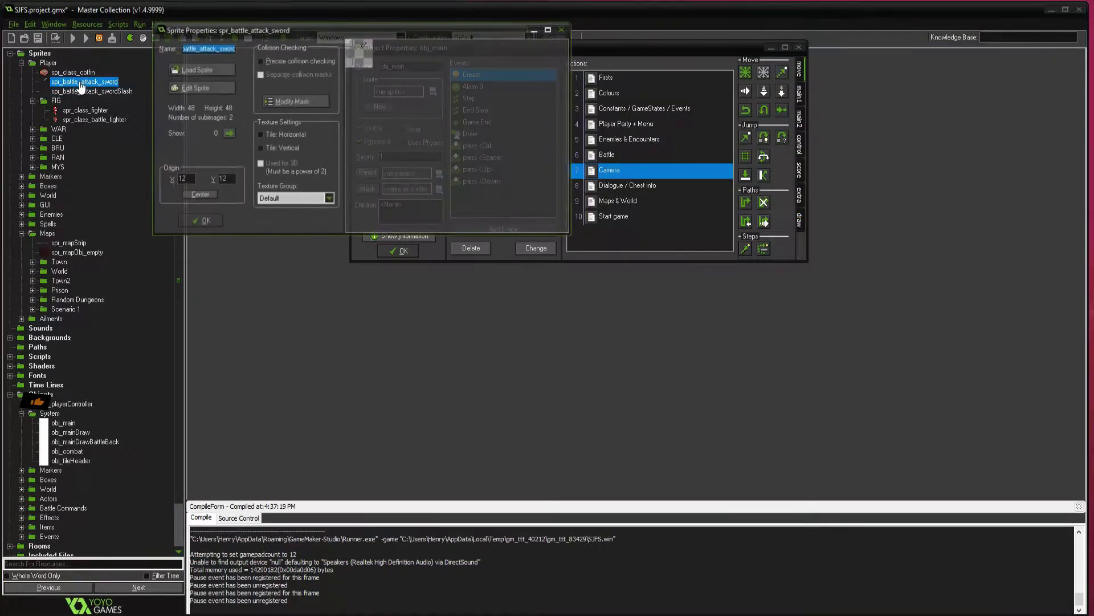
click(208, 88)
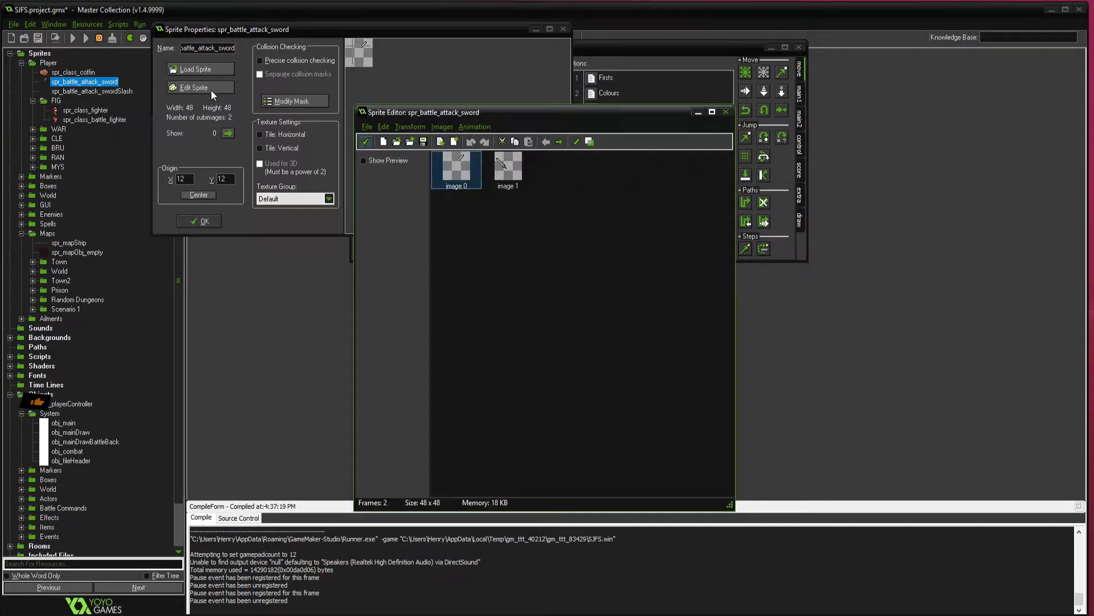
double_click(460, 171)
scroll(448, 177, up, 1)
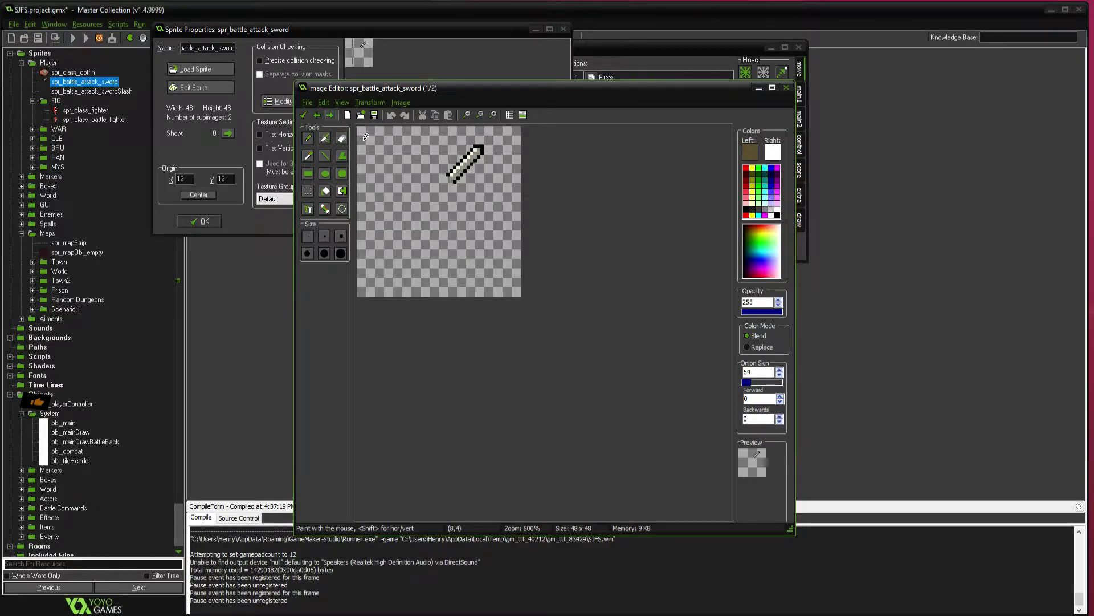
click(330, 115)
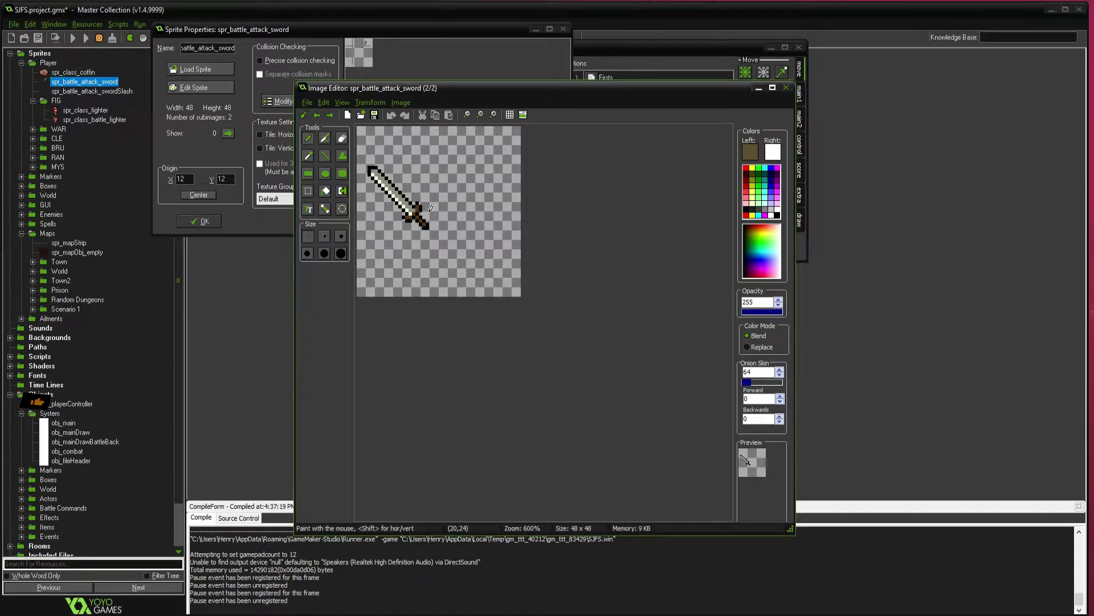
click(331, 115)
click(330, 116)
click(330, 114)
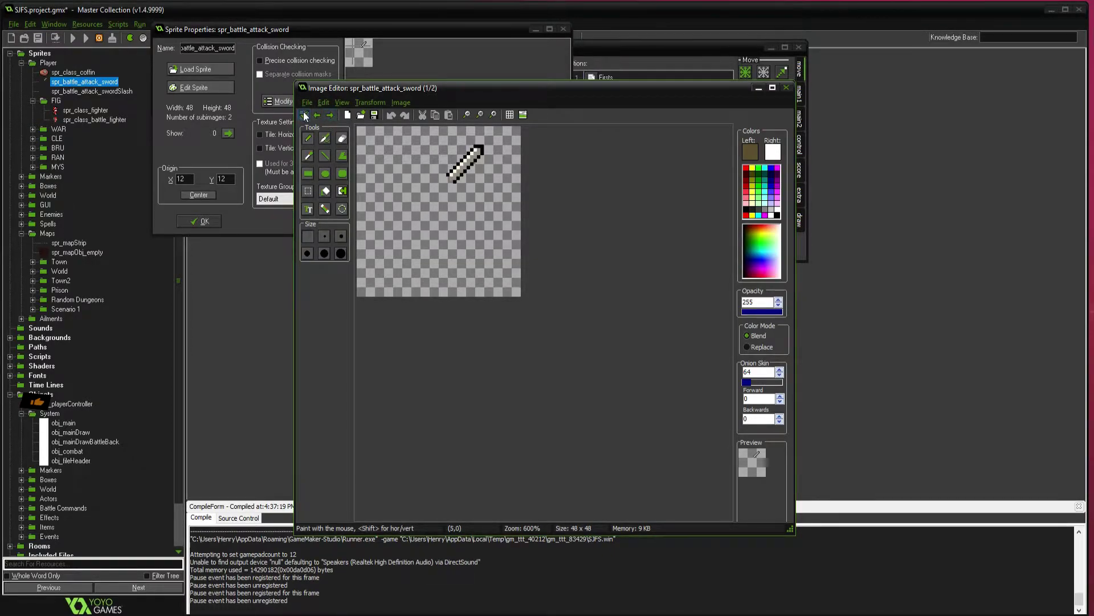
click(304, 115)
click(365, 143)
click(205, 221)
Examine both frames of the spr_battle_attack_swordSlash sprite, looking closely at the slash arc in the second frame
double_click(126, 94)
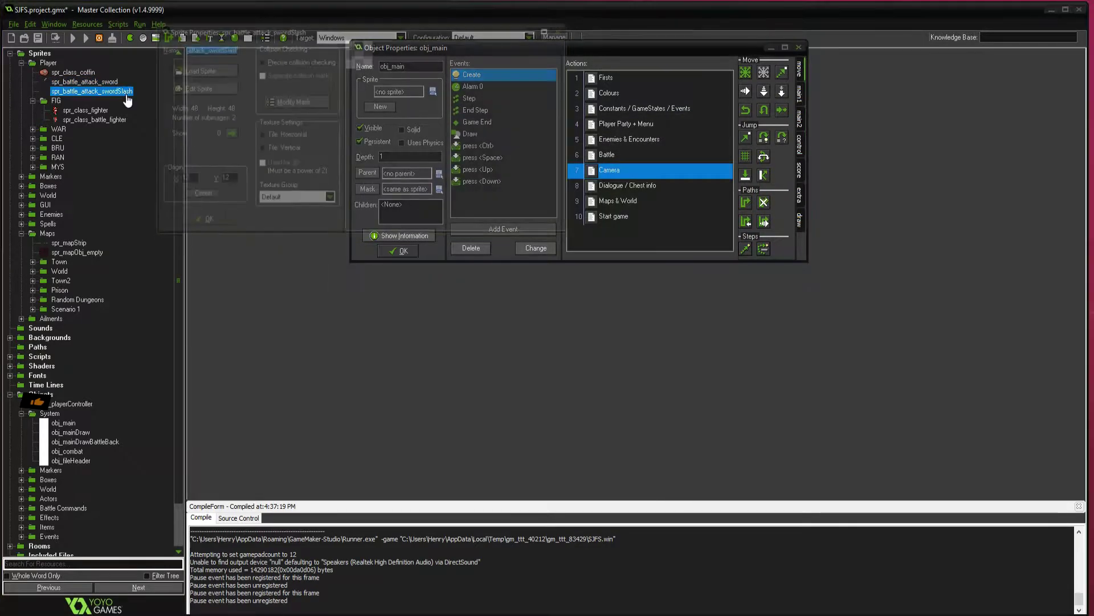
click(225, 88)
double_click(448, 160)
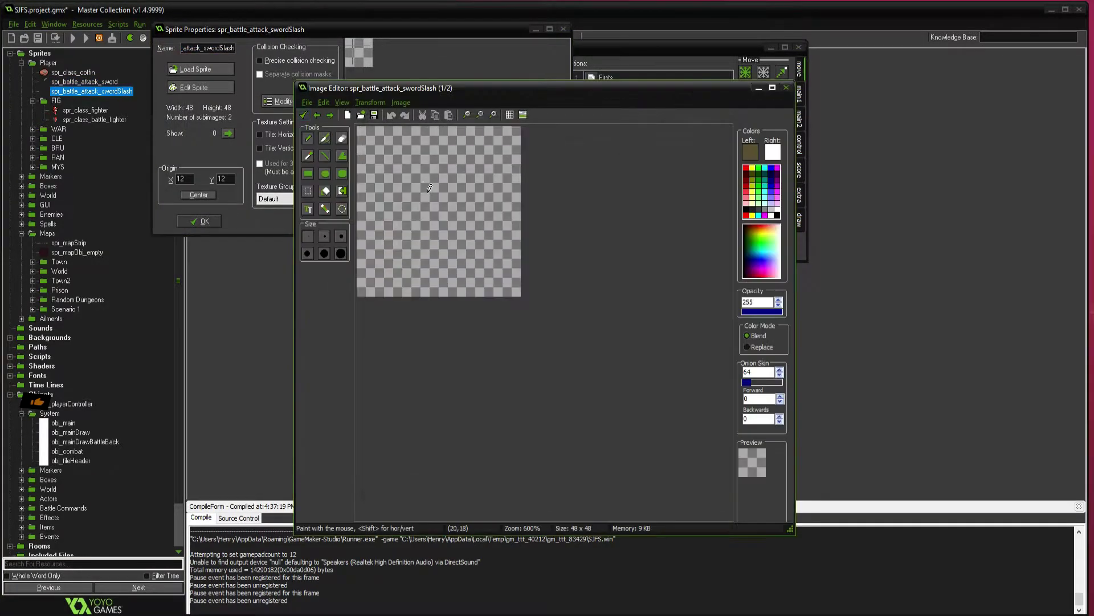
click(329, 115)
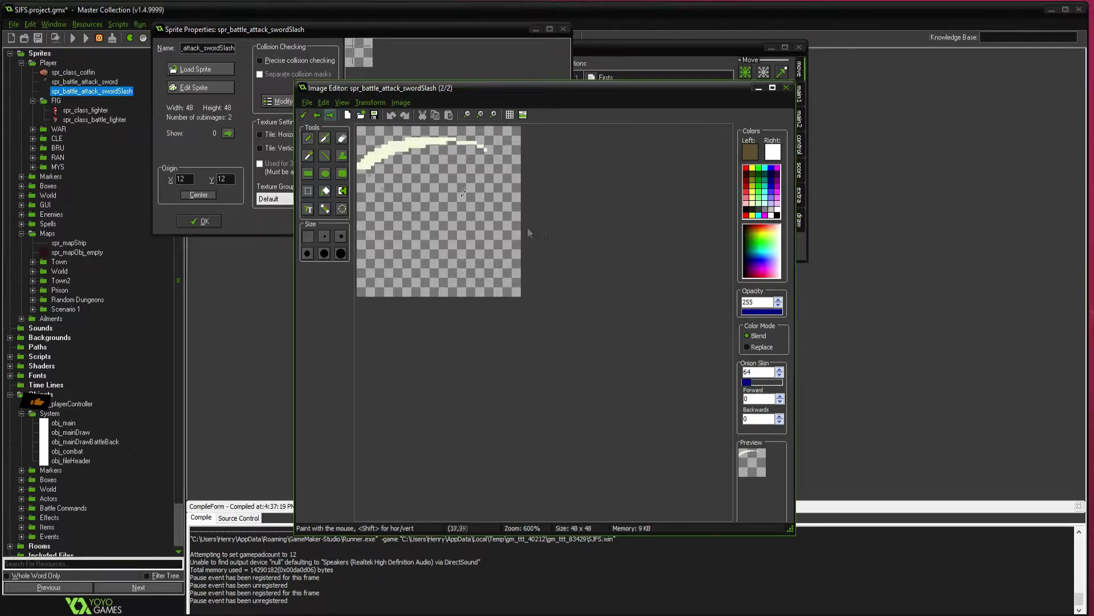
scroll(371, 178, up, 3)
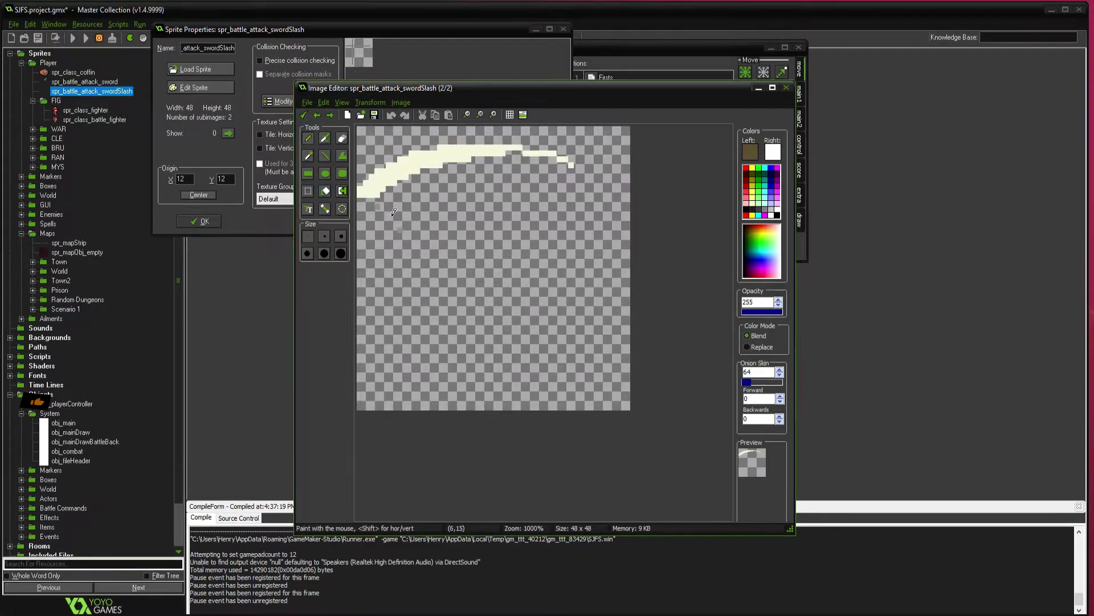
ctrl+click(391, 227)
click(384, 226)
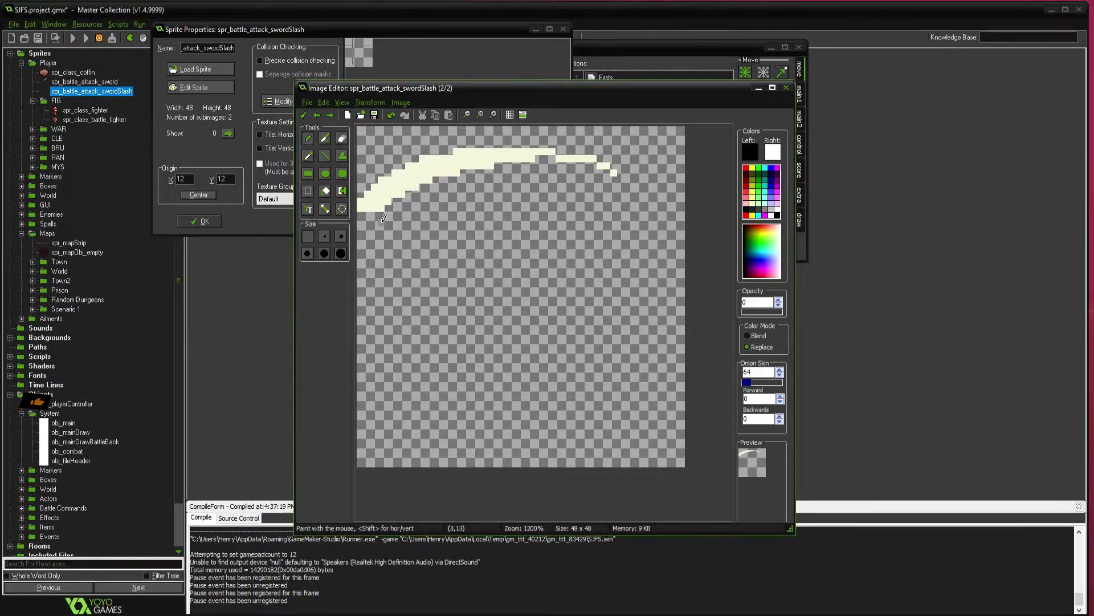
scroll(445, 229, down, 3)
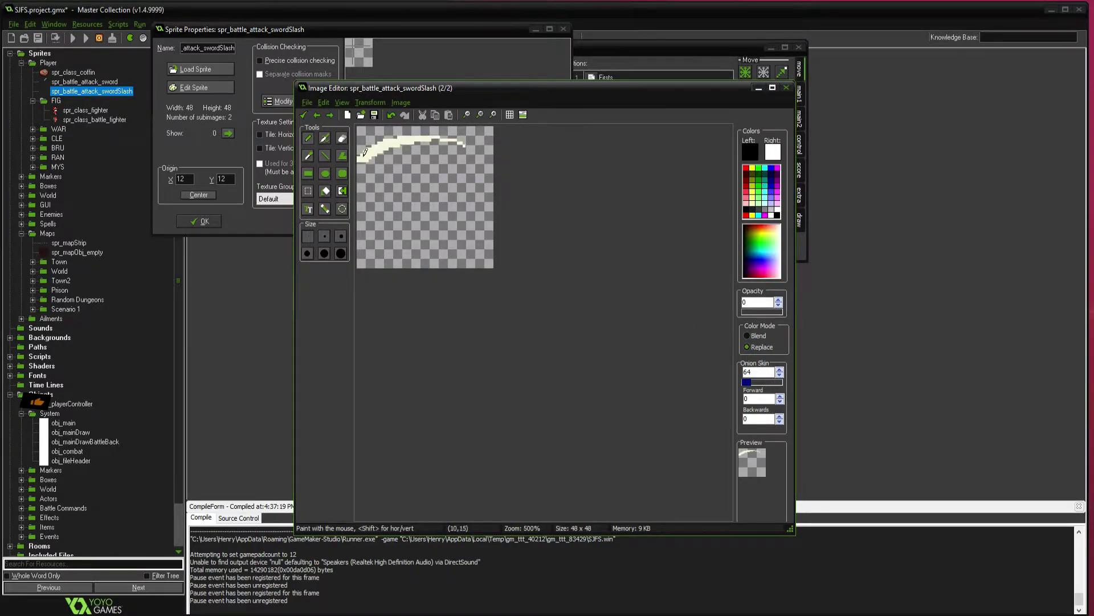
click(304, 115)
click(370, 141)
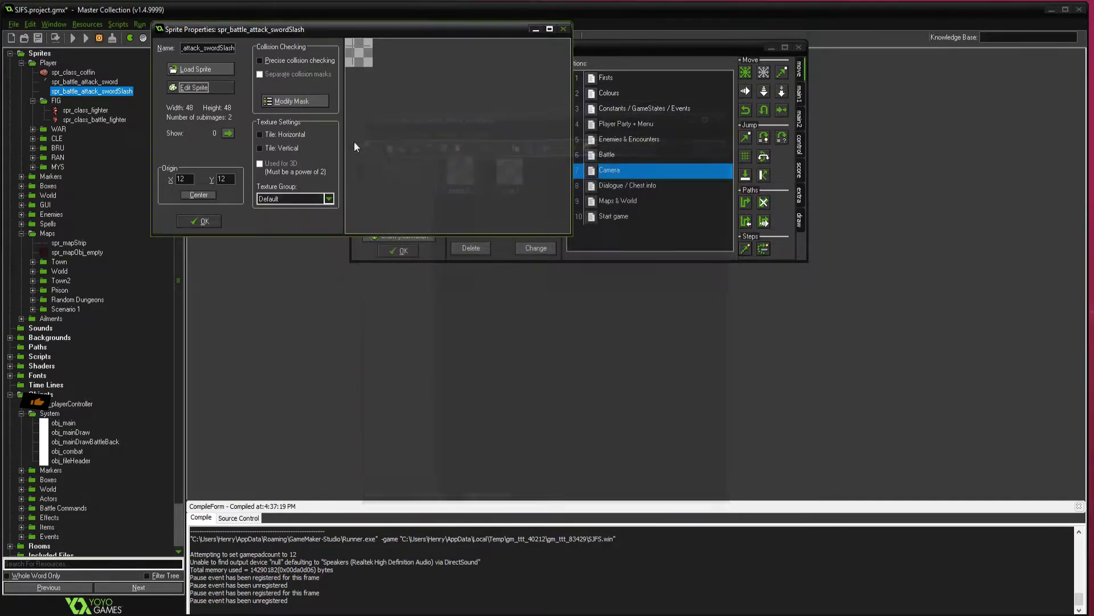
click(201, 222)
Reopen the spr_battle_attack_sword sprite to review its two subimages side by side
double_click(84, 81)
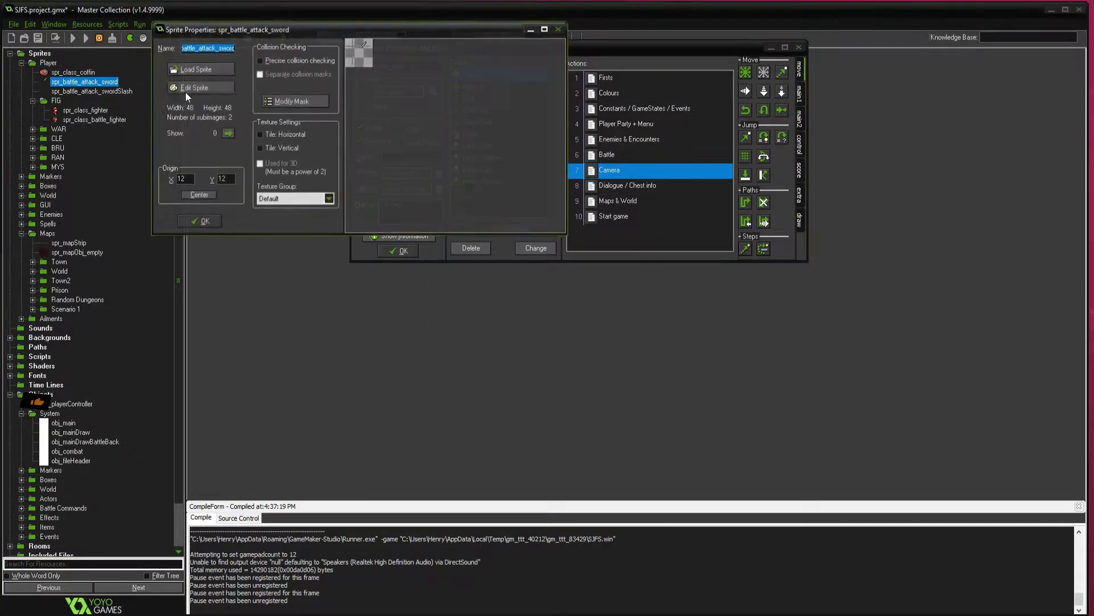
click(194, 87)
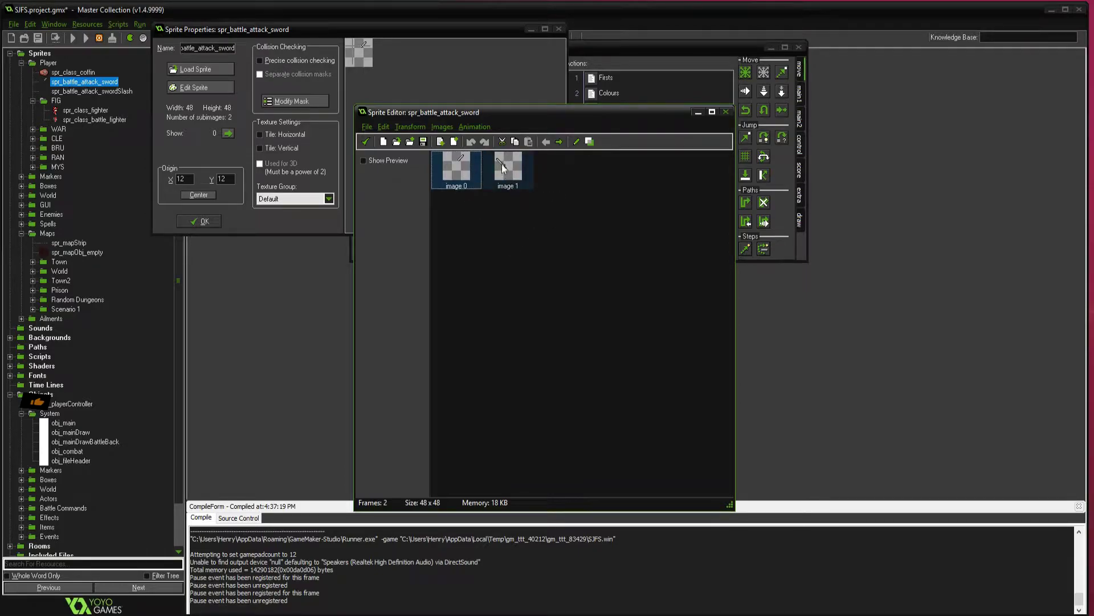
click(367, 141)
click(189, 221)
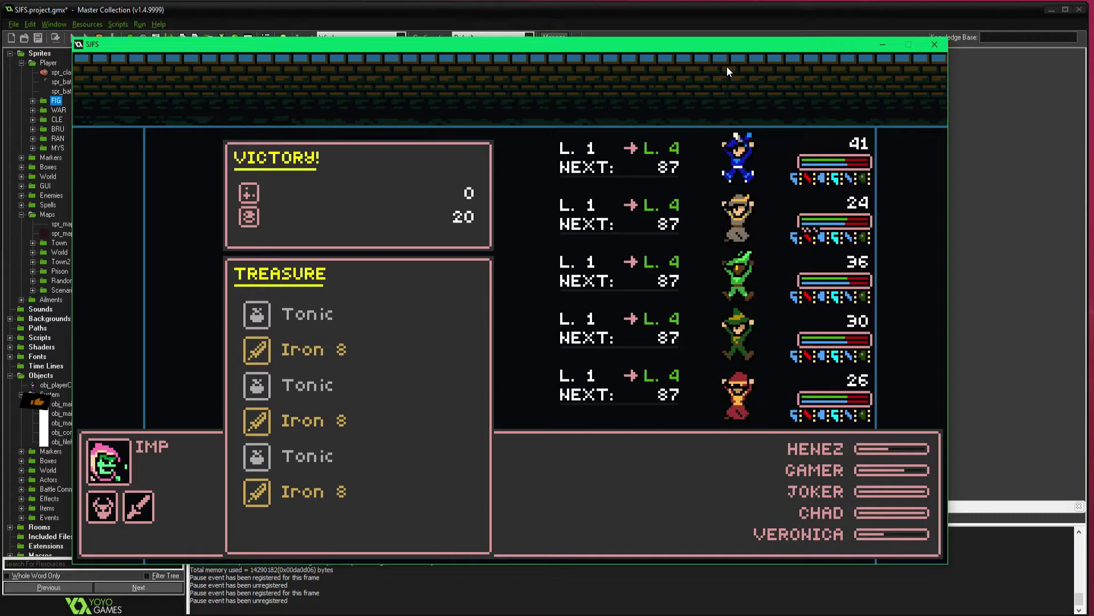
Leave the victory screen to check the party menu, and close the running game
key(Return)
key(Right)
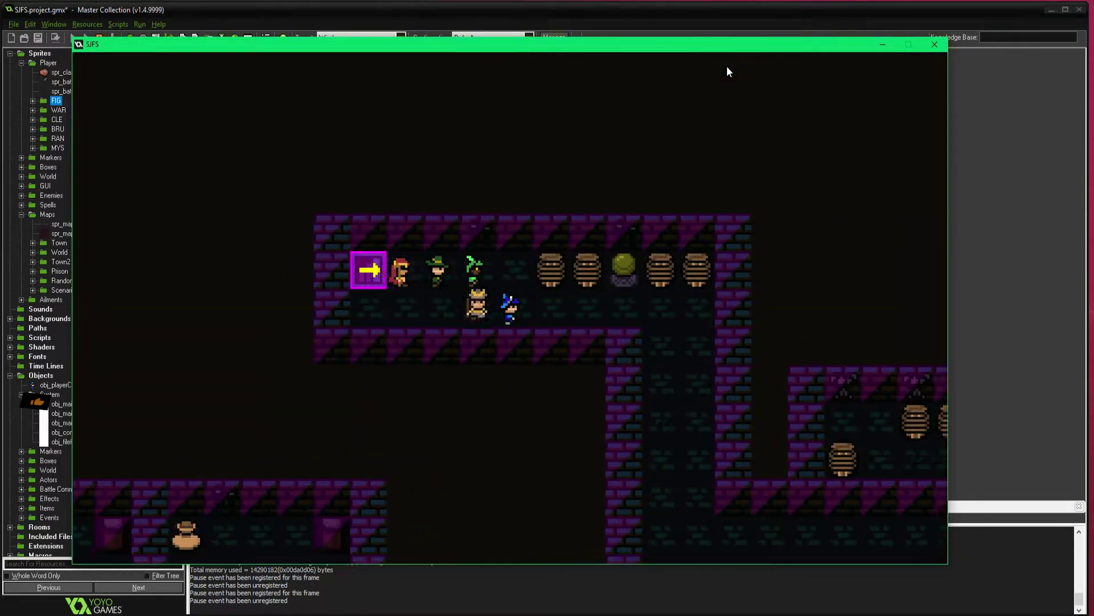
key(Escape)
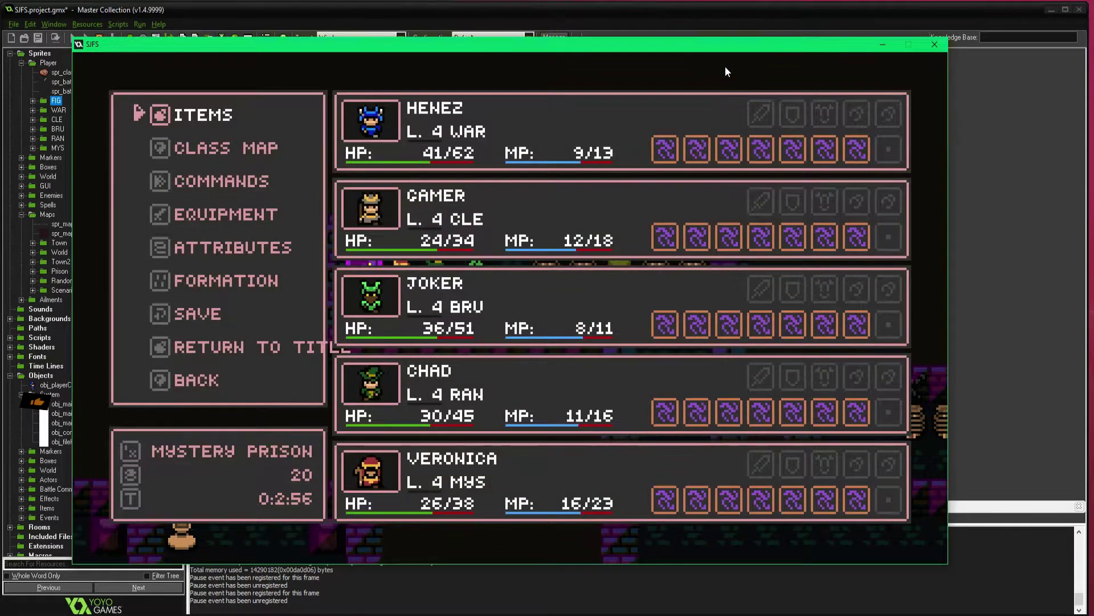
key(Escape)
click(925, 46)
Set debug_collision to false in the Firsts code of obj_main's Create event and save the code
scroll(108, 342, down, 1)
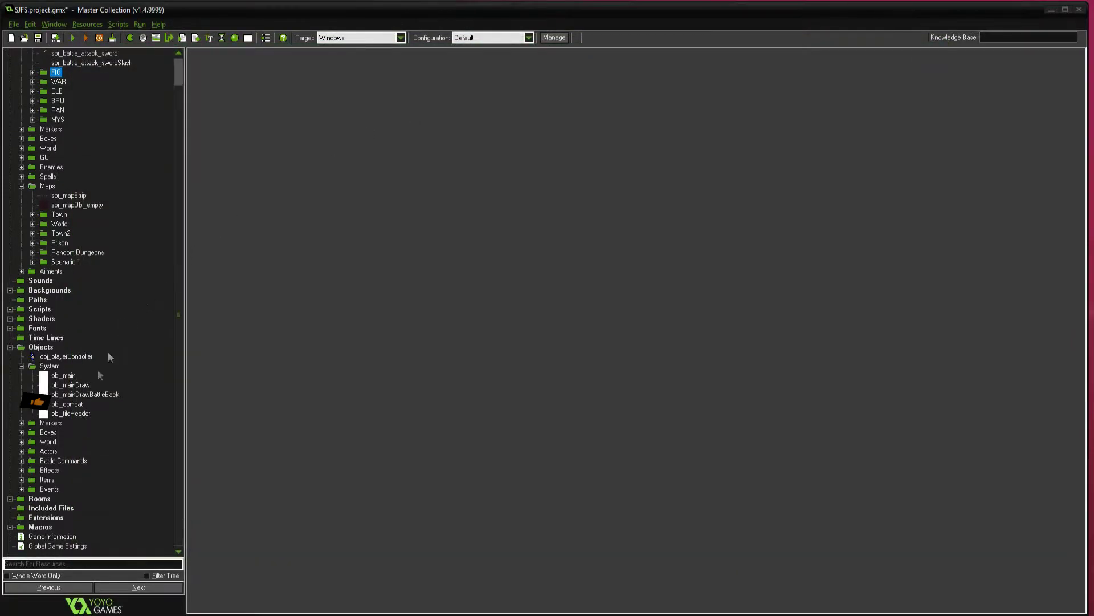
double_click(63, 375)
double_click(615, 217)
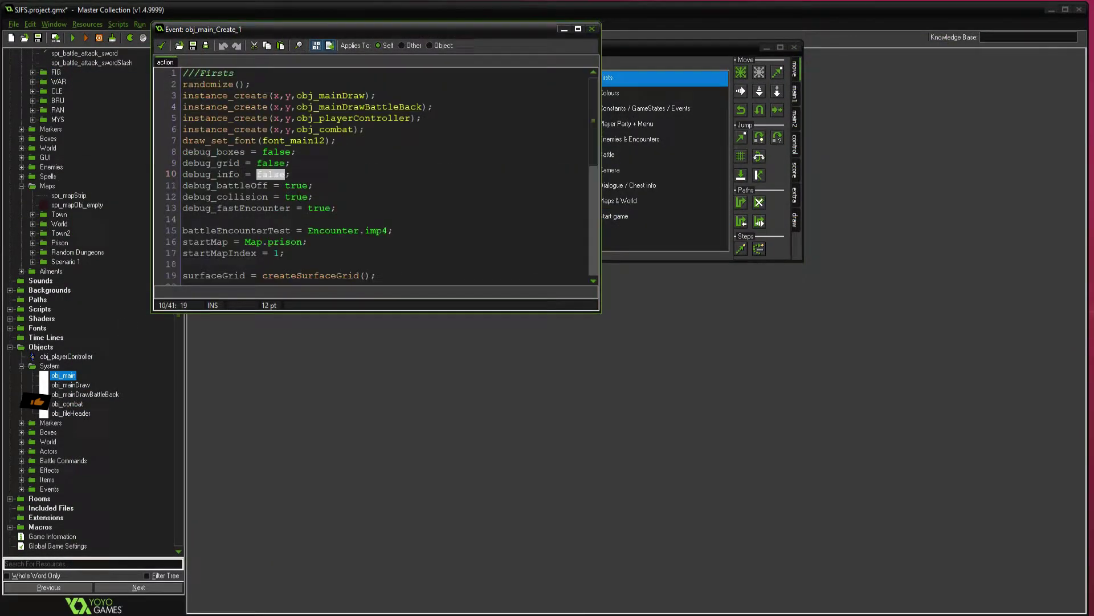
double_click(296, 197)
text(false)
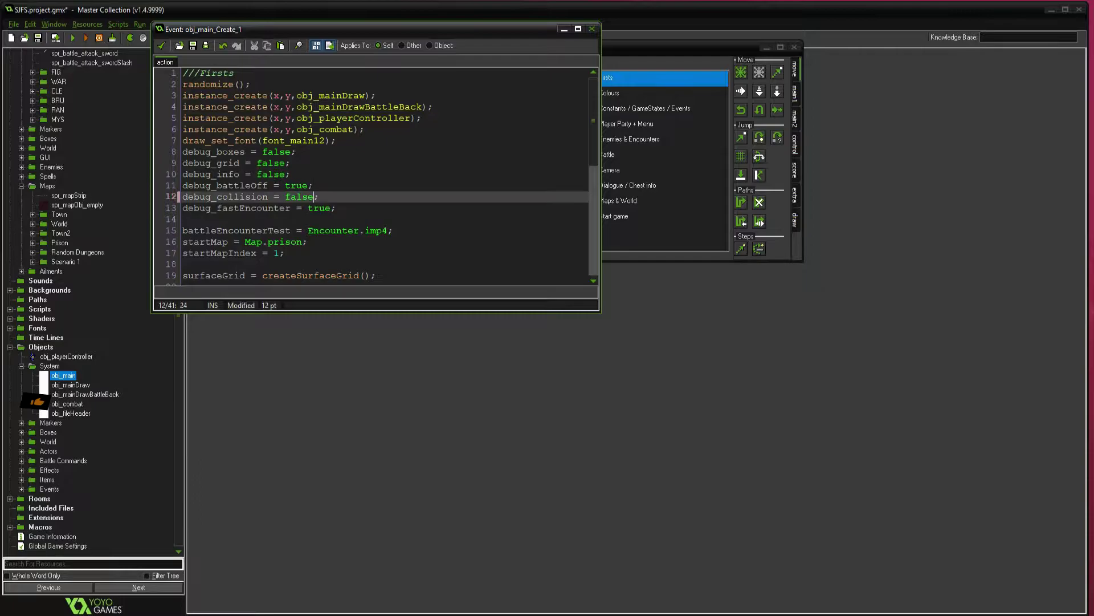
click(314, 178)
click(163, 46)
Run the game and load save file 3 to walk the party west out of the world map village
click(72, 37)
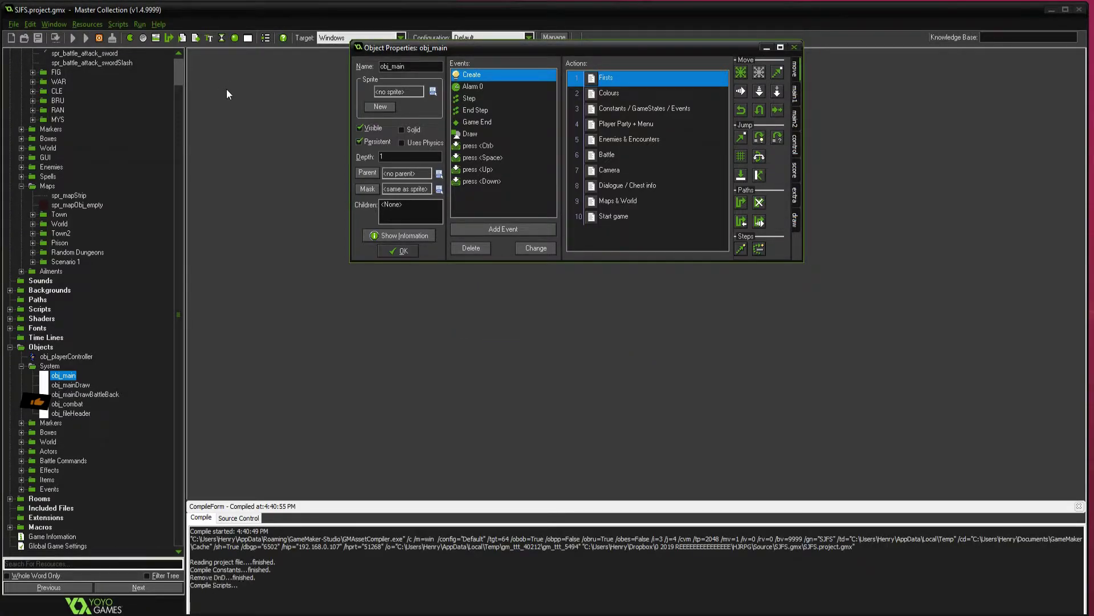
key(Down)
key(Down)
key(Down)
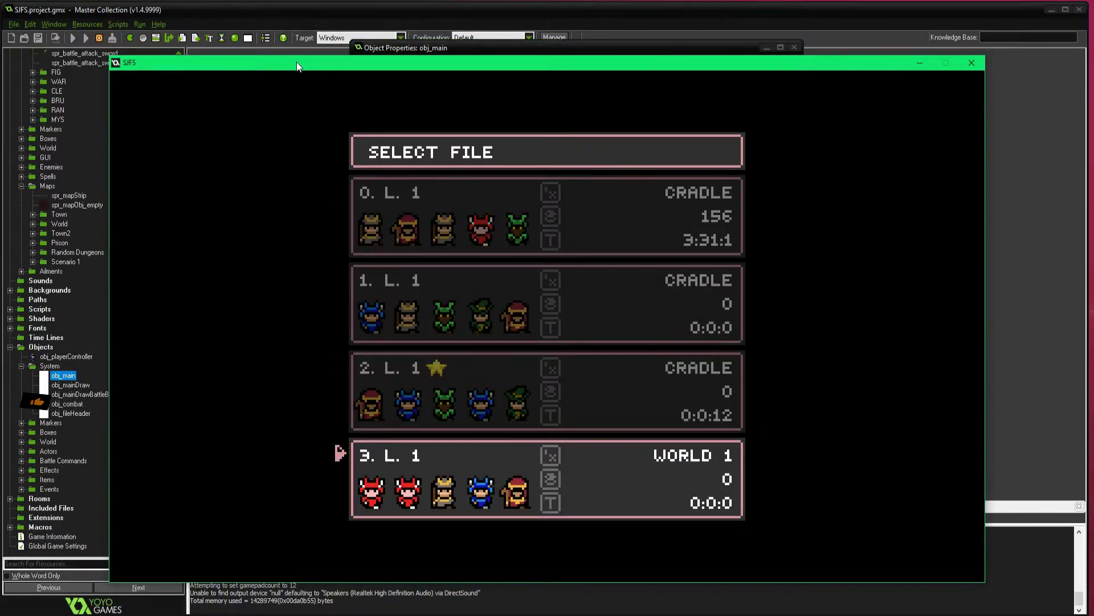
key(Return)
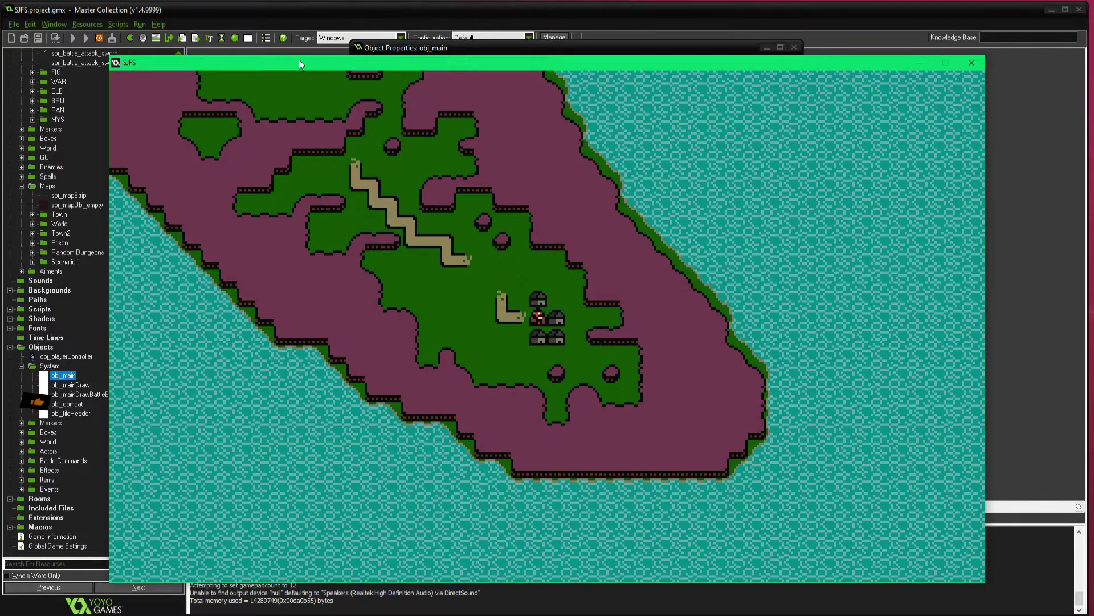
key(Left)
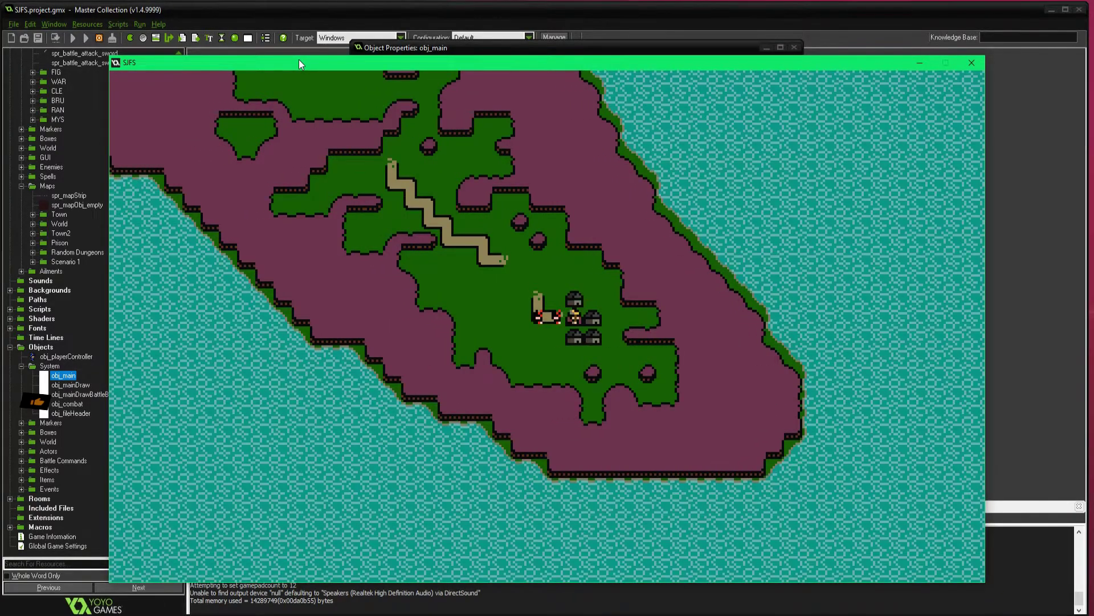
Walk the party northwest from the village along the dirt path and onto the mountain ridge
key(Left)
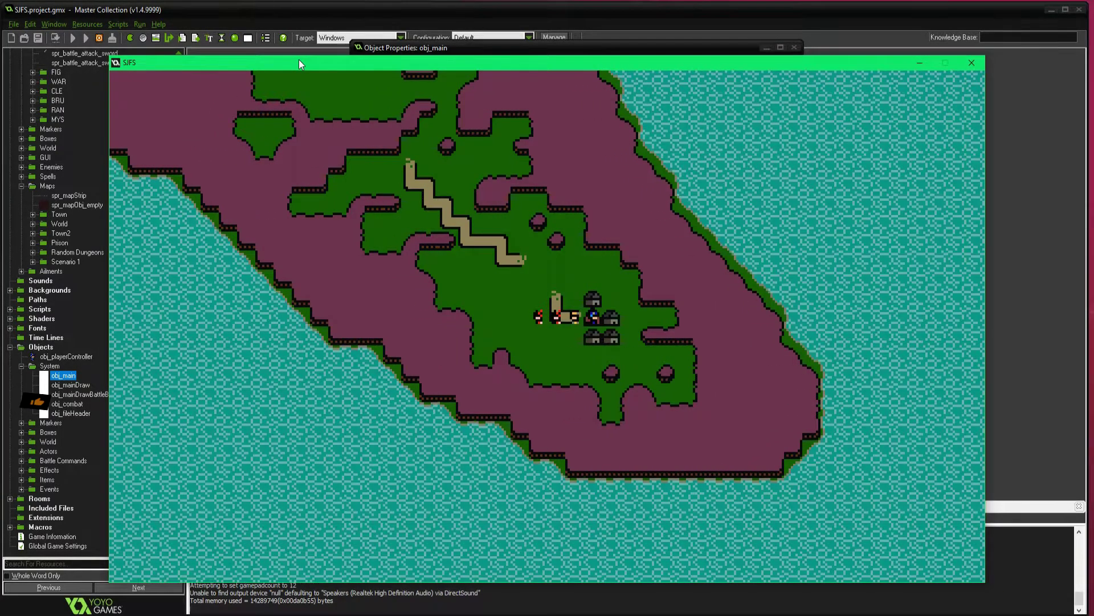
key(Up)
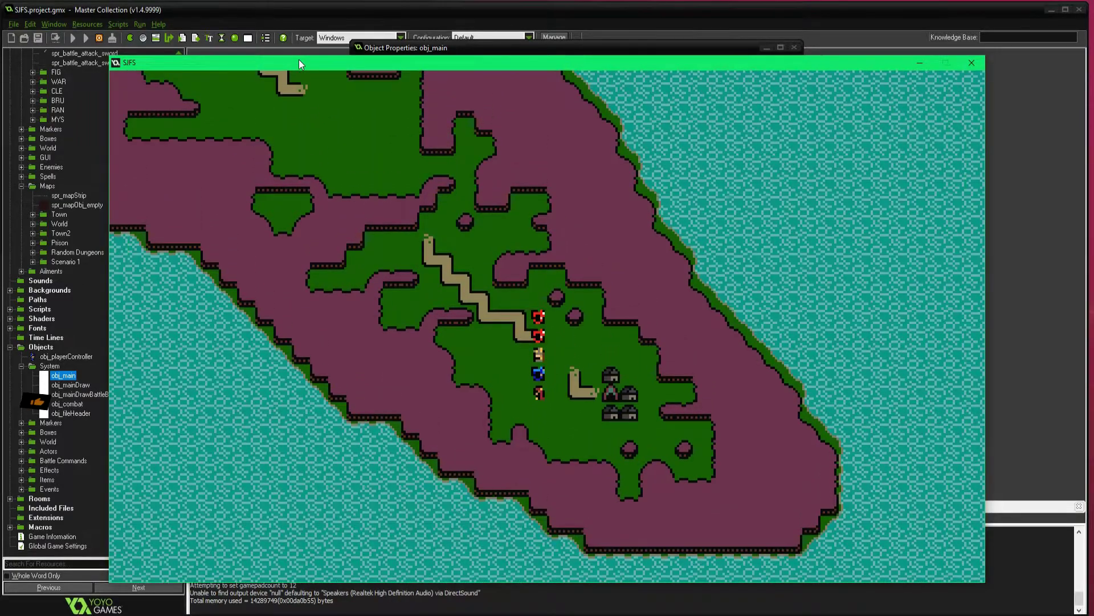
key(Left)
key(Up)
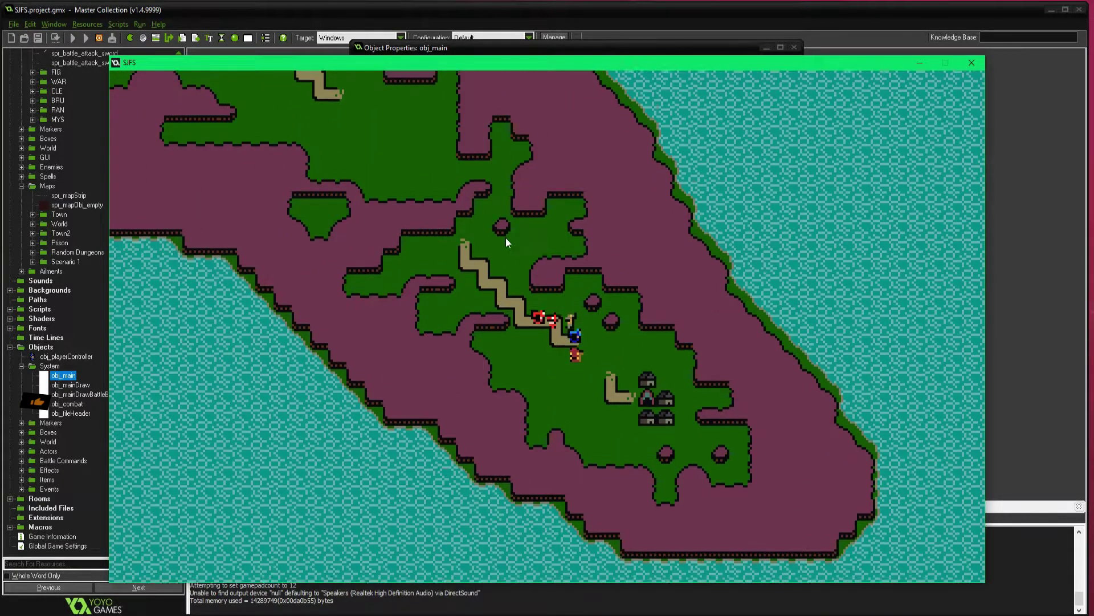
key(Left)
key(Up)
key(Left)
key(Up)
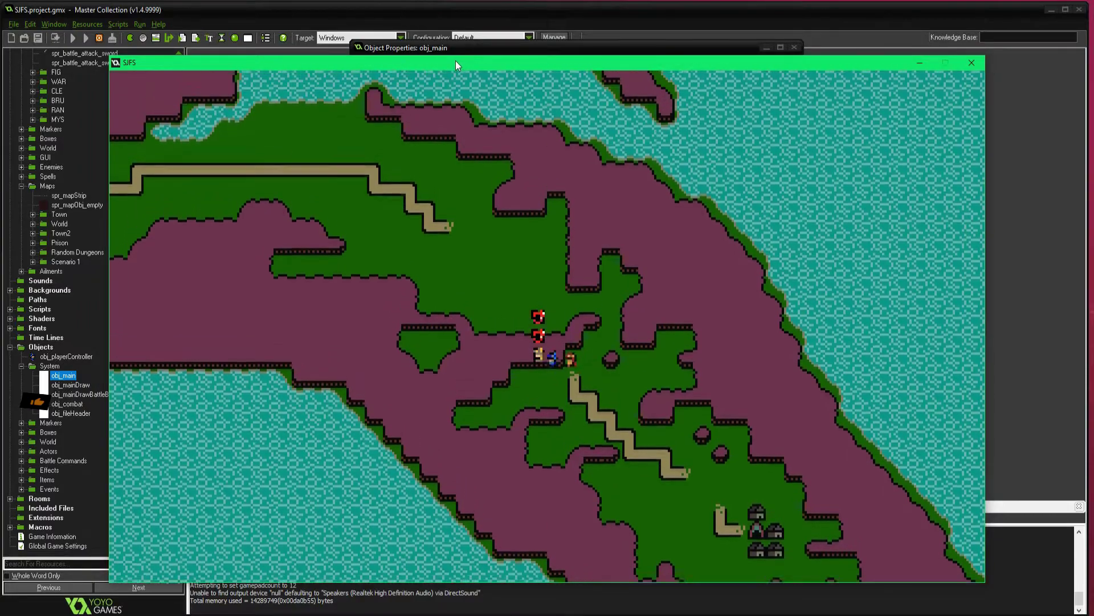
Lead the party north off the mountain ridge to the end of the long road and west beside it
key(Left)
key(Left)
key(Up)
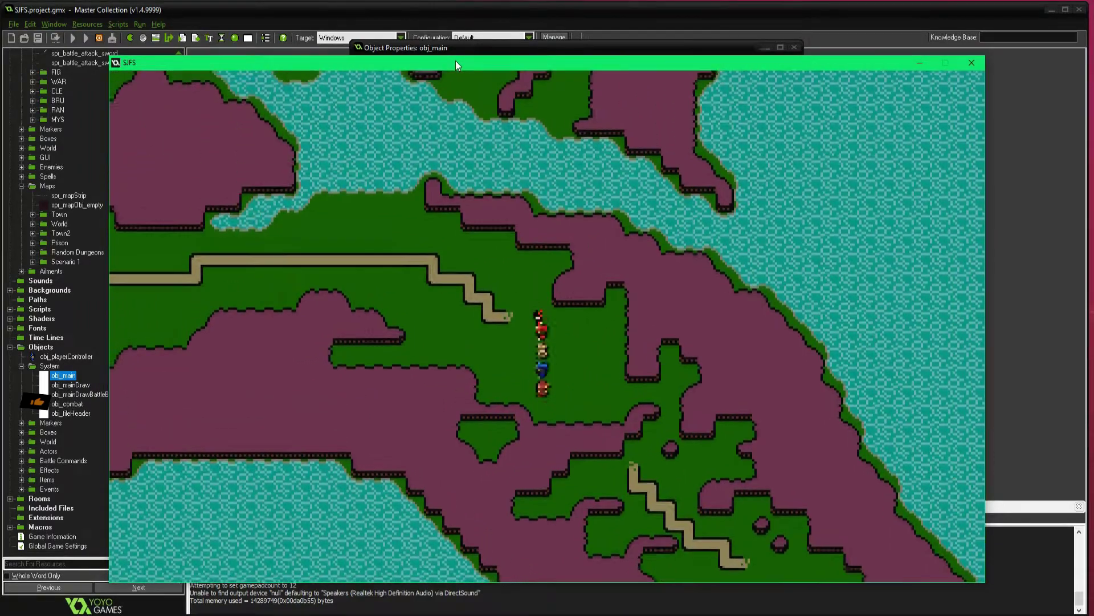
key(Left)
key(Left)
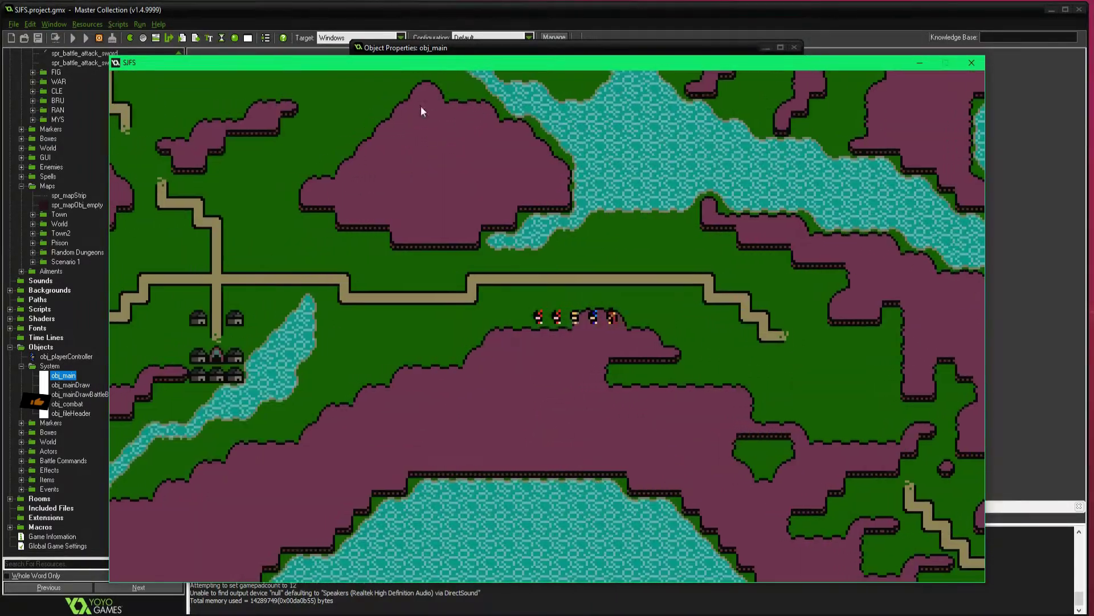
Follow the road west through the crossroads above the lakeside town
key(Up)
key(Left)
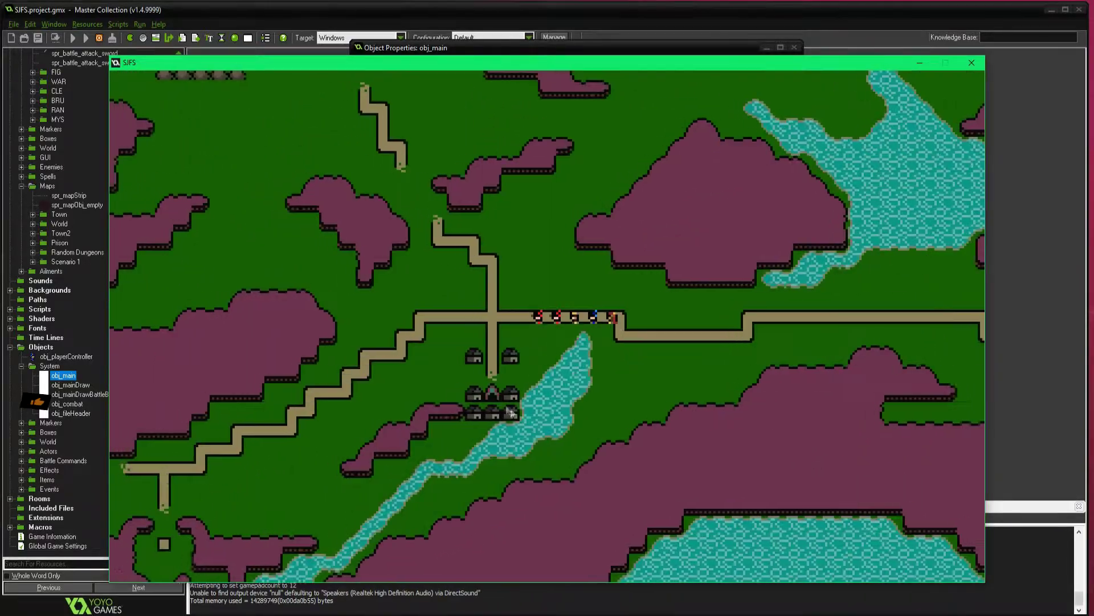
key(Left)
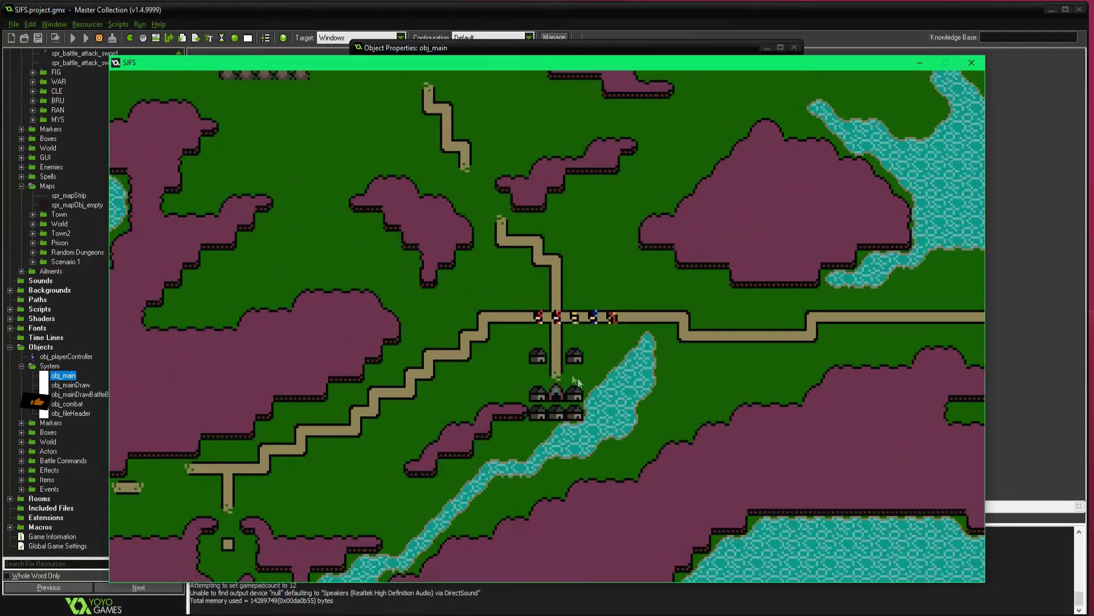
key(Left)
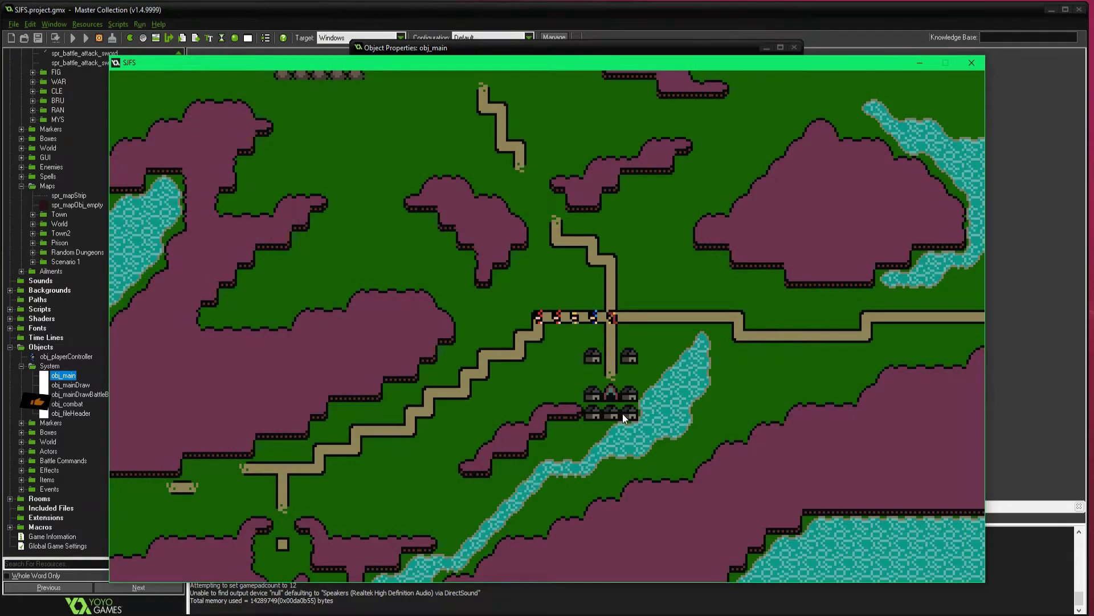
Walk the party southwest down the stepped road beyond the town to show that part of the world map
key(Down)
key(Left)
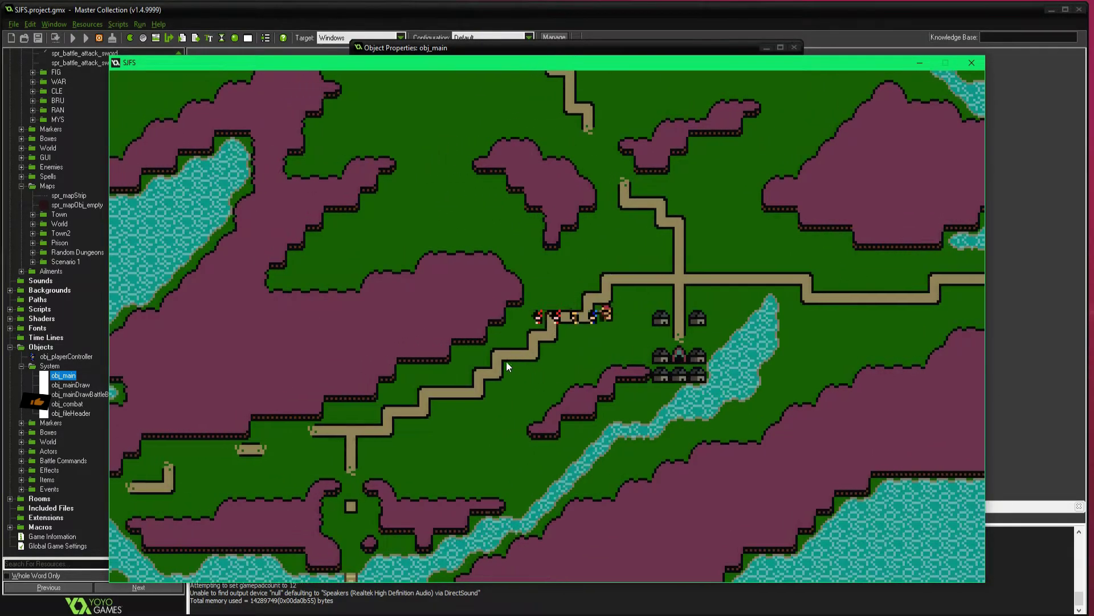
key(Down)
key(Left)
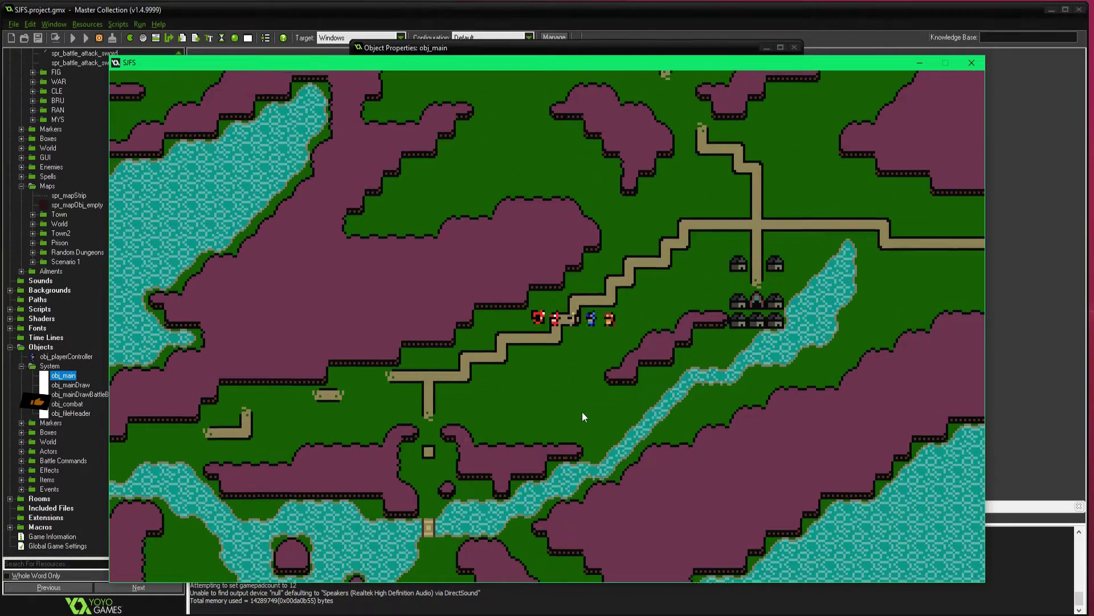
Walk the party north from the stepped road to the short path segment below the forest
key(Up)
key(Right)
key(Up)
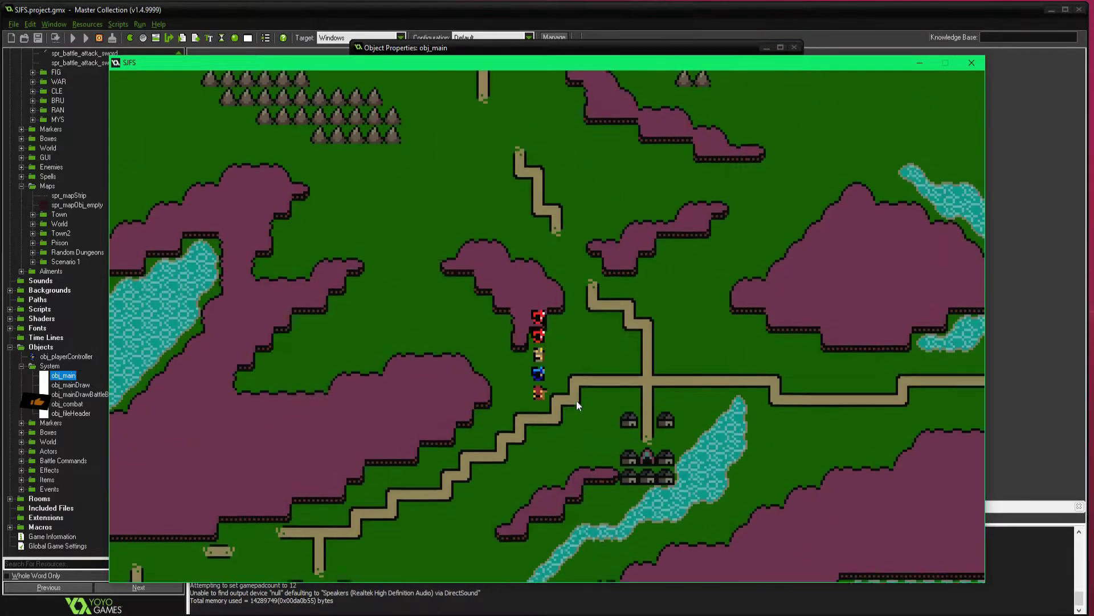
key(Up)
key(Up)
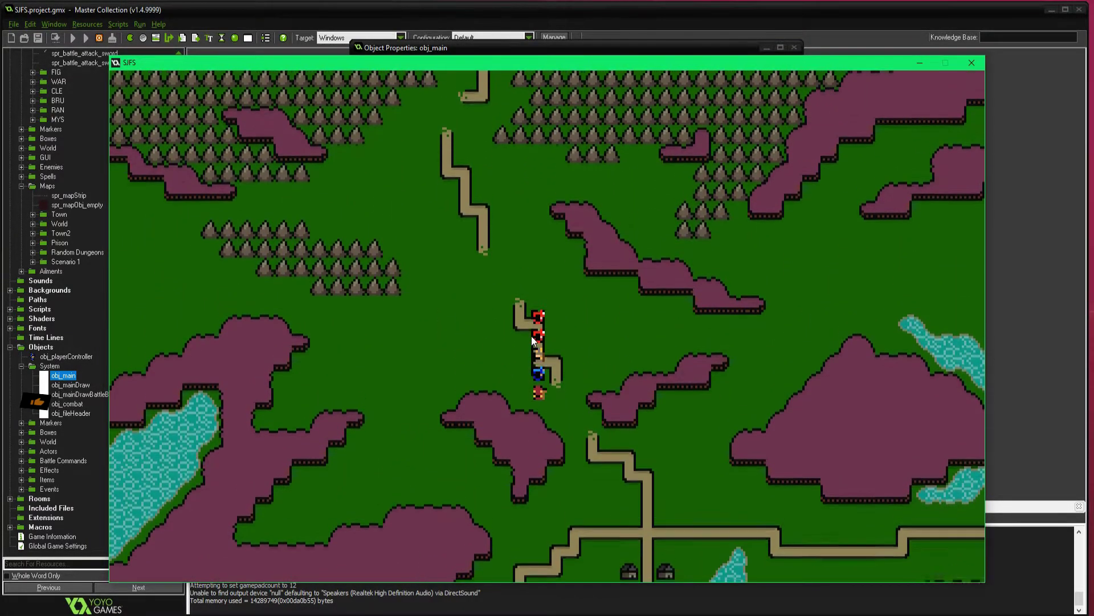
Lead the party north along the broken path through the forest gap and onto the purple map marker
key(Left)
key(Up)
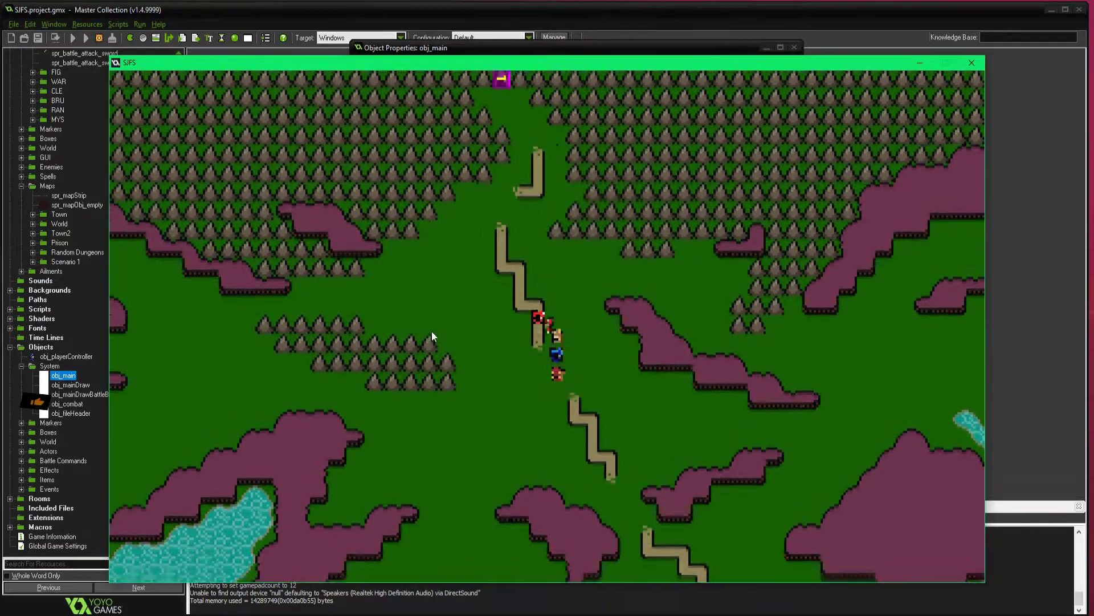
key(Up)
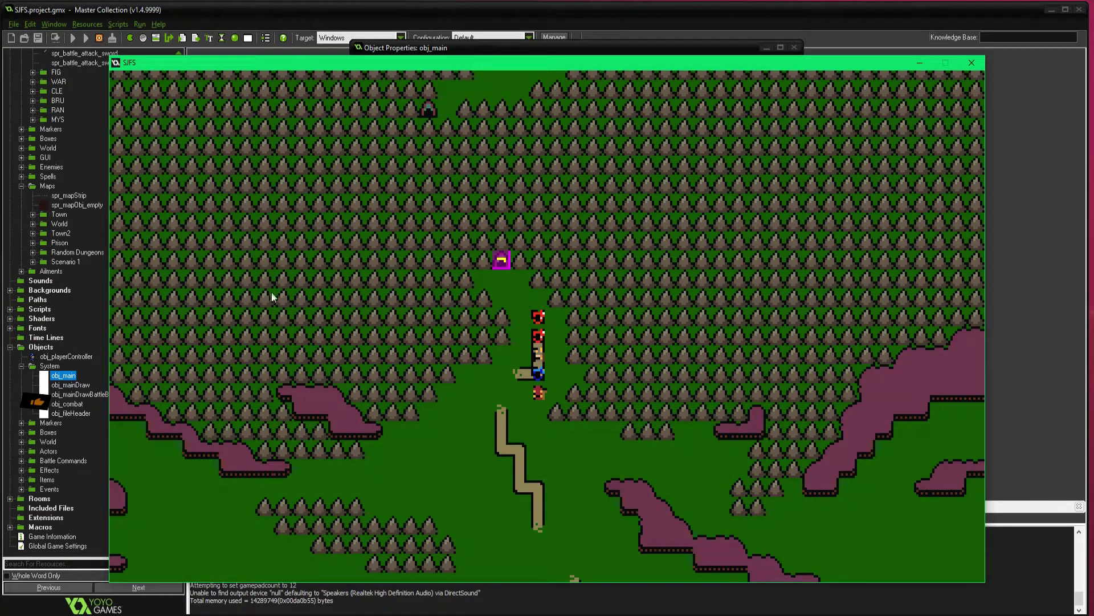
key(Up)
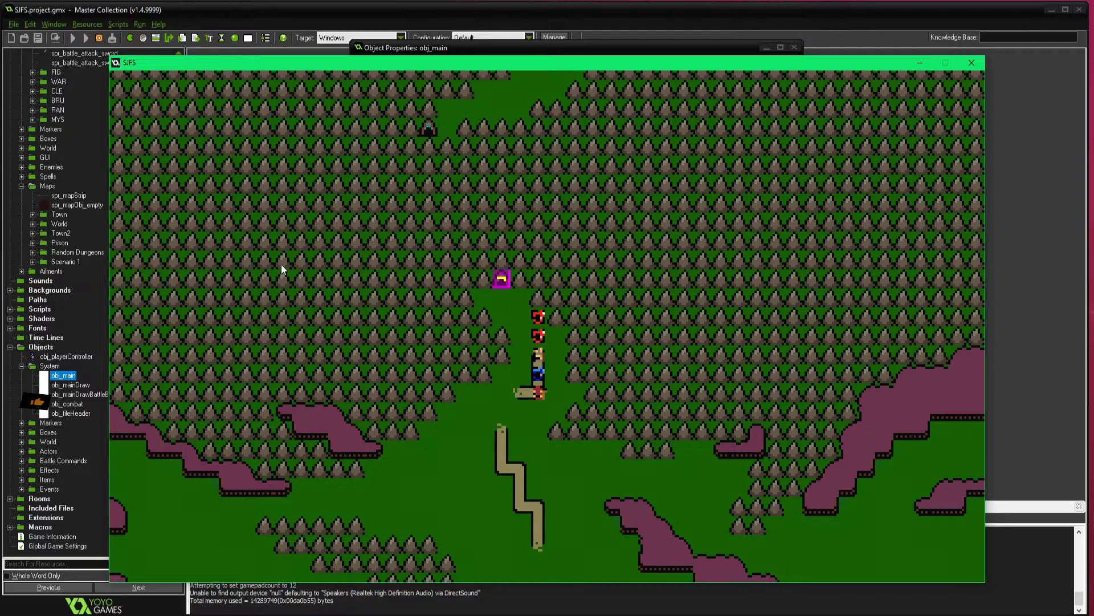
key(Left)
key(Up)
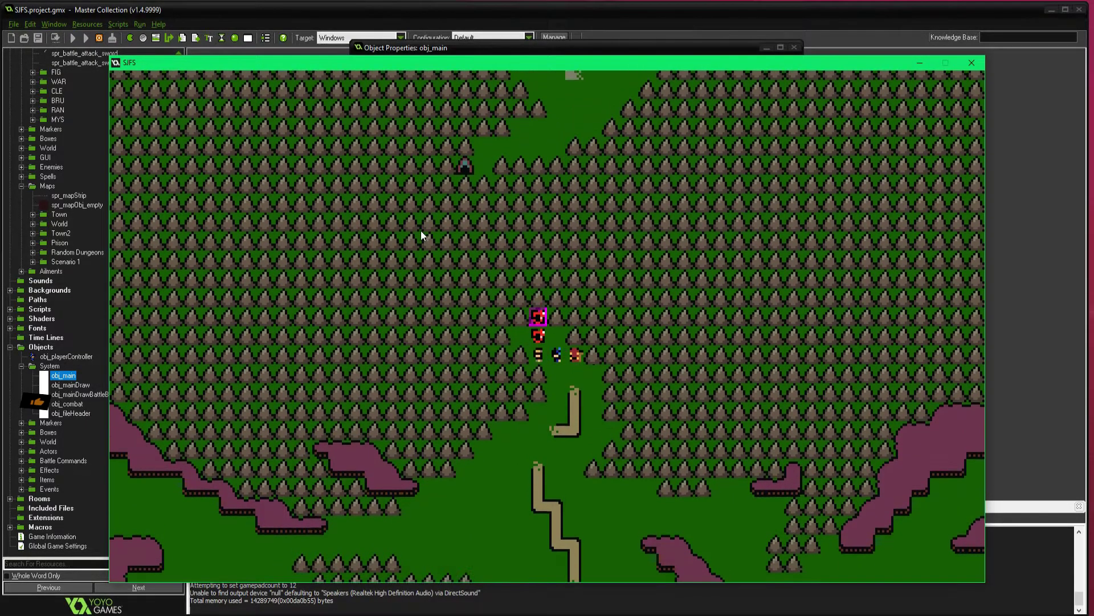
Walk the party east to the cliff dungeon's wide stairs, south off the floor and west across the rock tiles
key(Right)
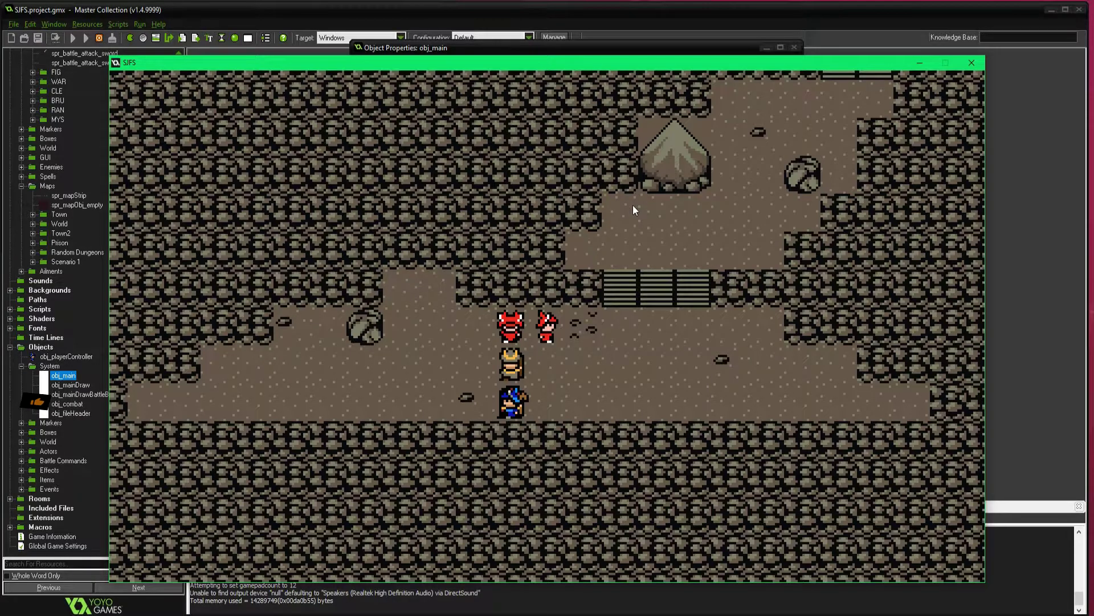
key(Right)
key(Right)
key(Down)
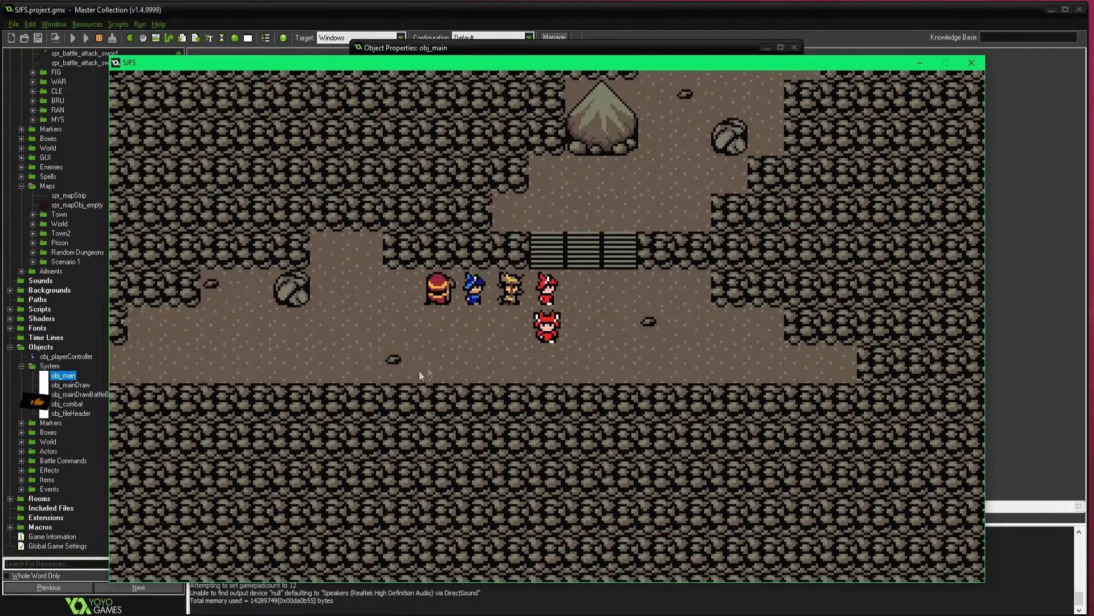
key(Down)
key(Left)
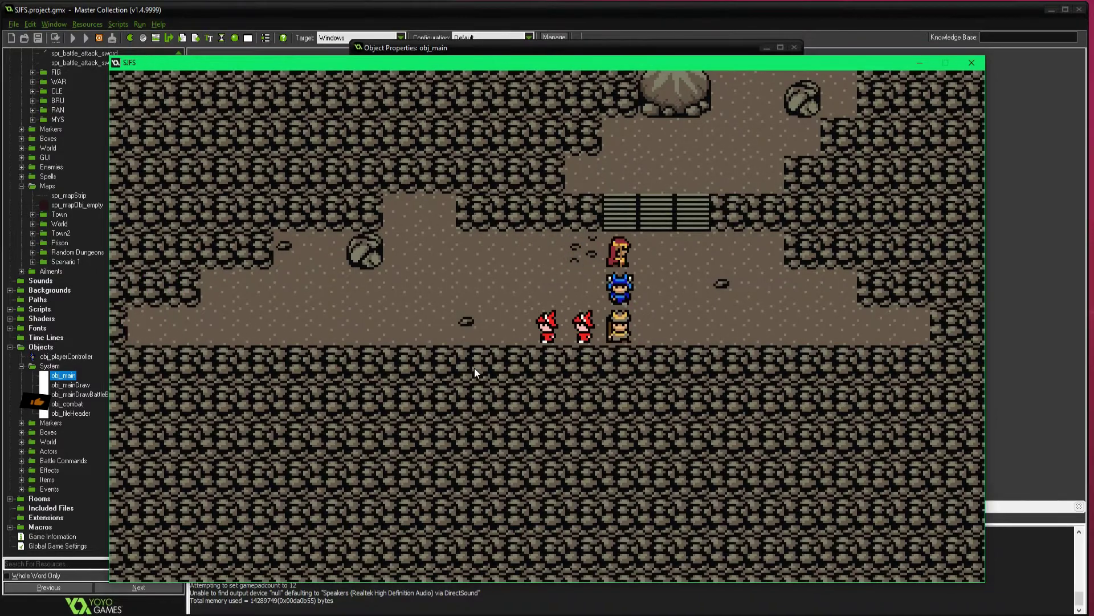
key(Left)
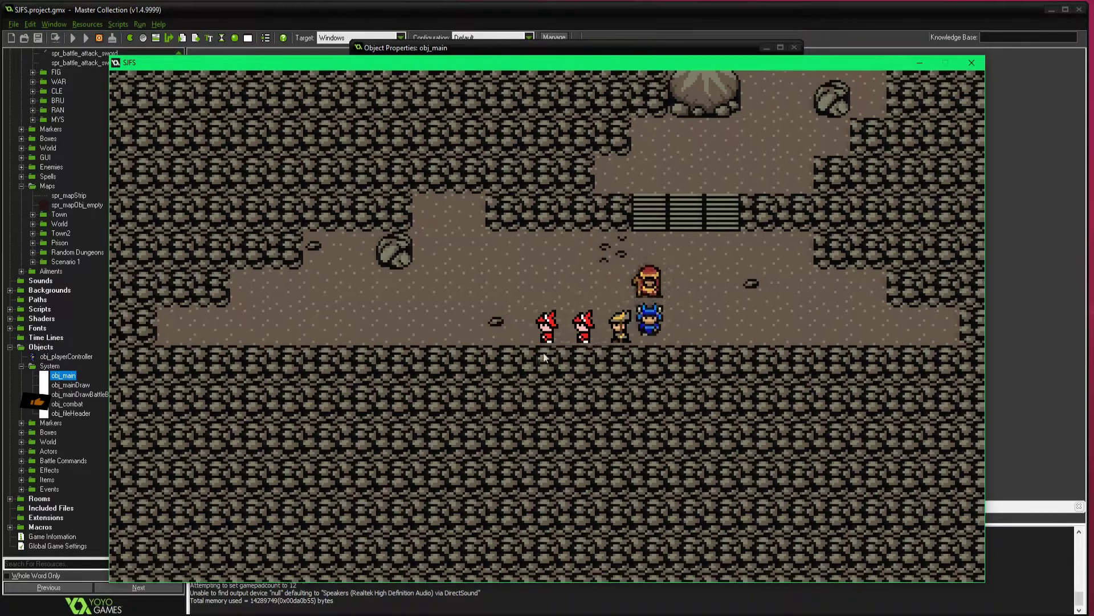
key(Left)
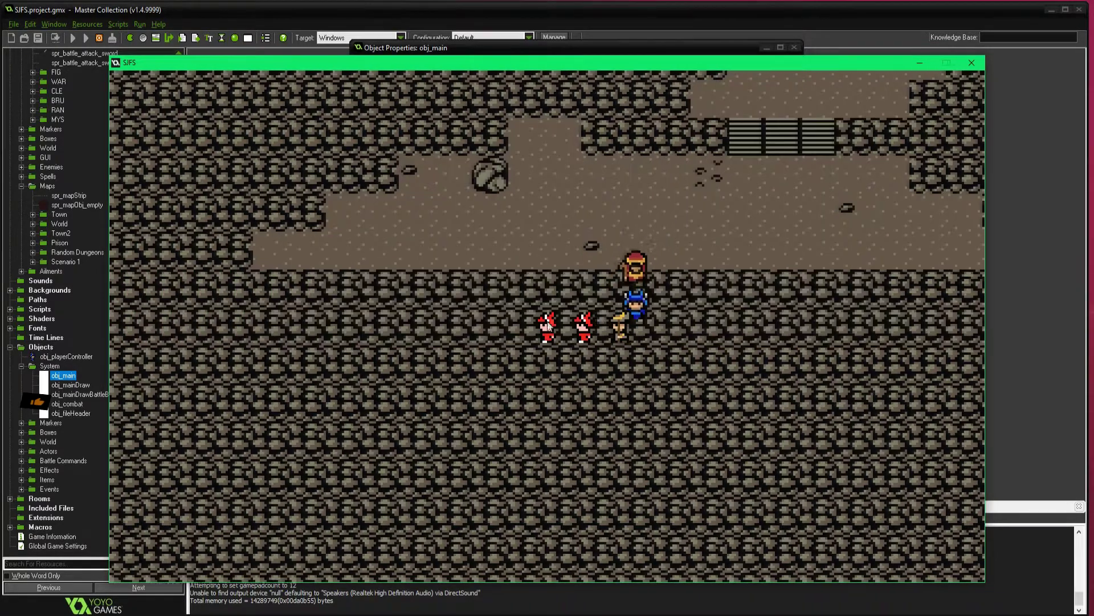
Move the party west along the floor's lower edge and into the rock tiles beyond its western end
key(Up)
key(Left)
key(Down)
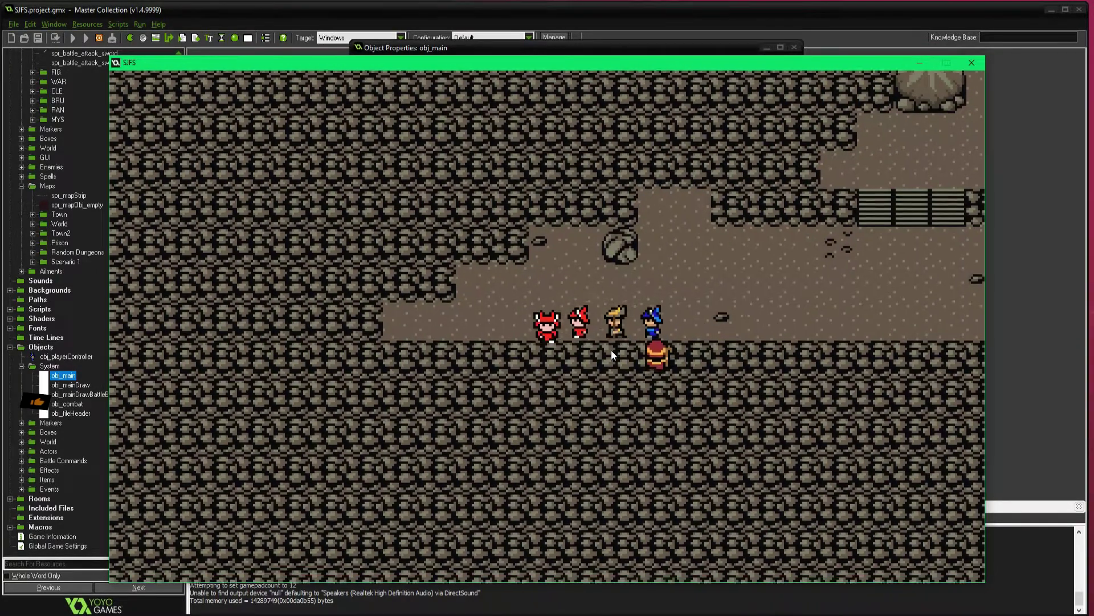
key(Left)
key(Right)
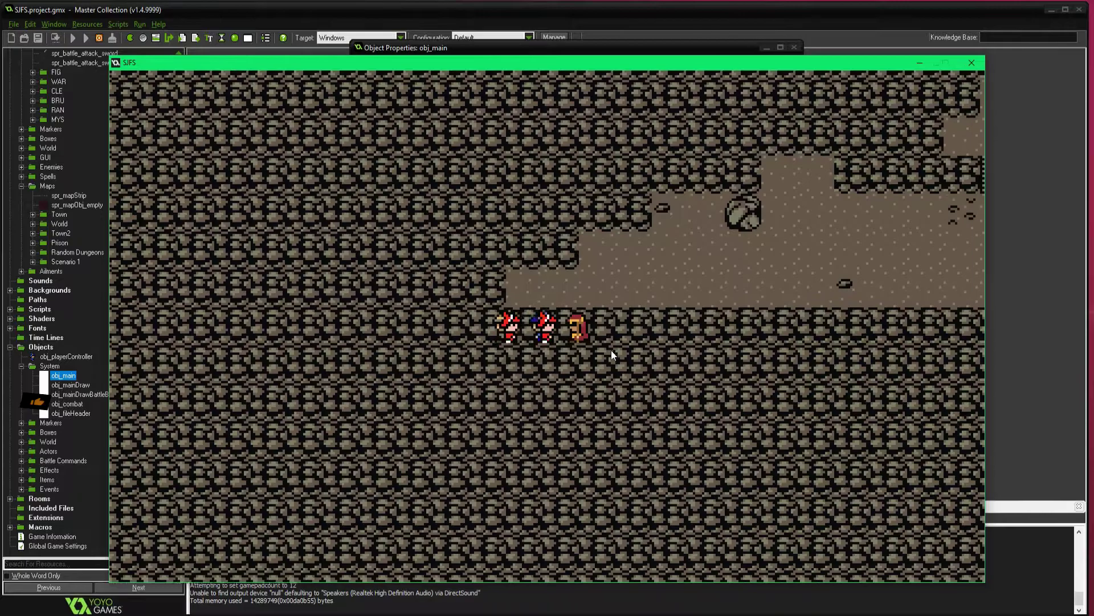
Bring the party back onto the dungeon floor and walk east toward the wide stairs
key(Up)
key(Right)
key(Right)
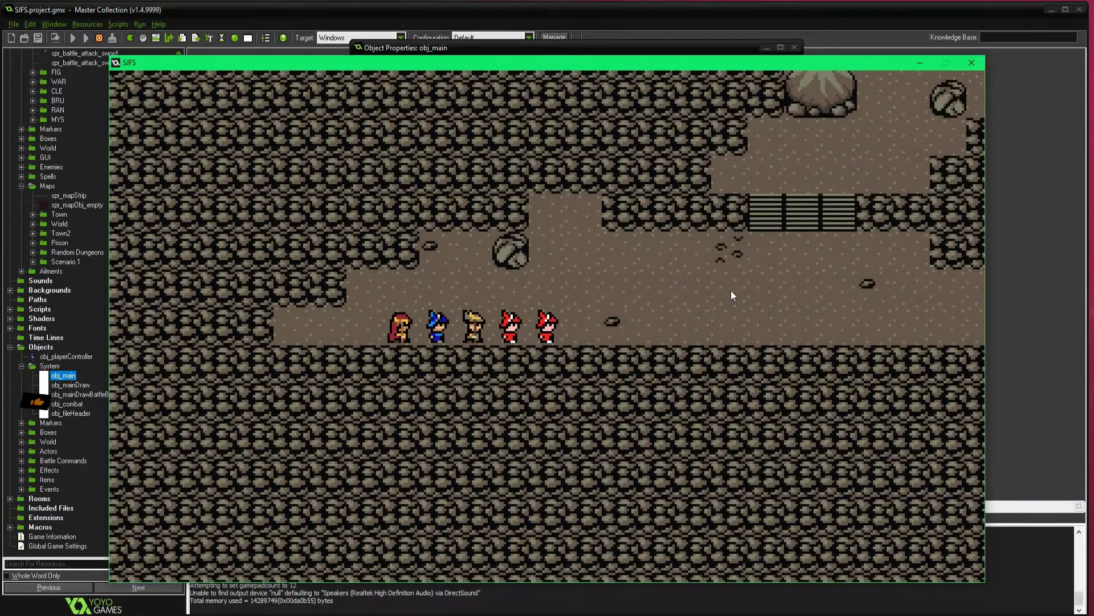
key(Right)
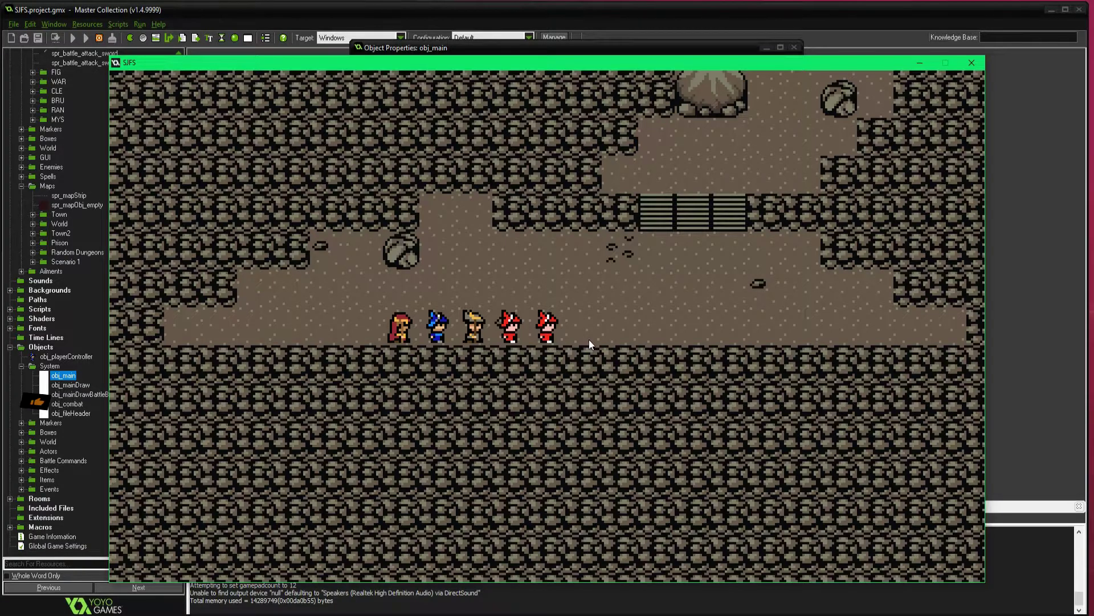
key(Right)
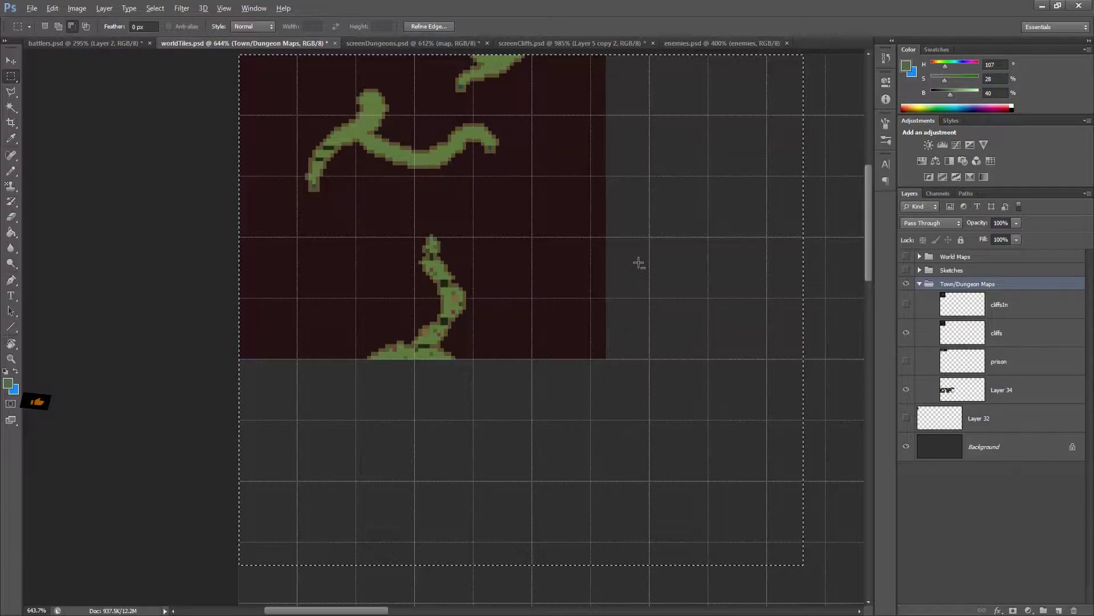
In Photoshop, compare the cliffs and cliffsIn map layers of worldTiles.psd by toggling their visibility
scroll(667, 271, up, 3)
scroll(736, 366, up, 3)
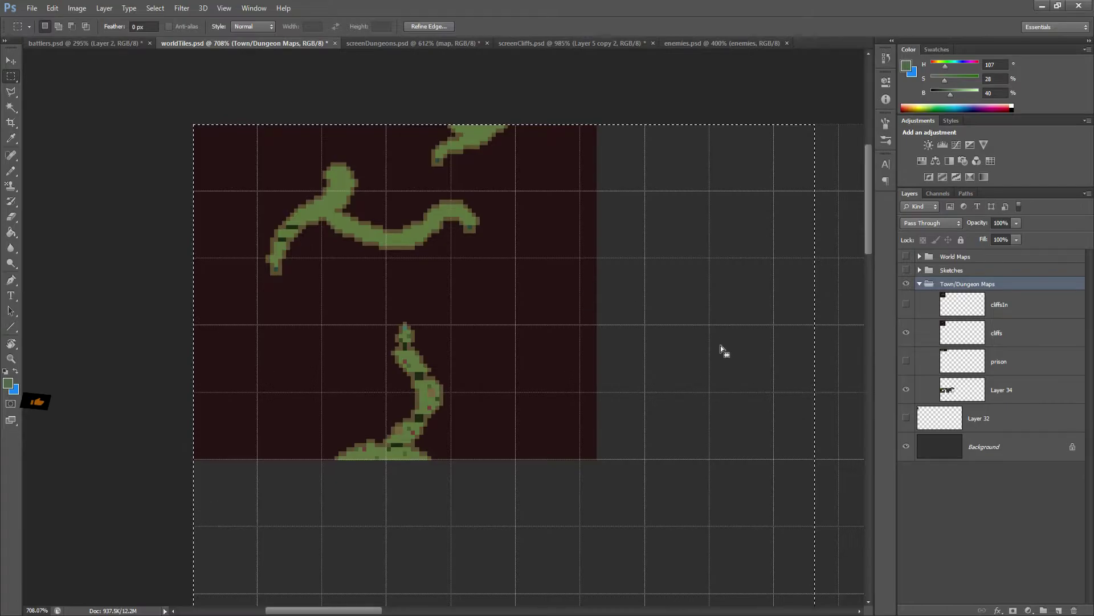
click(906, 305)
click(906, 333)
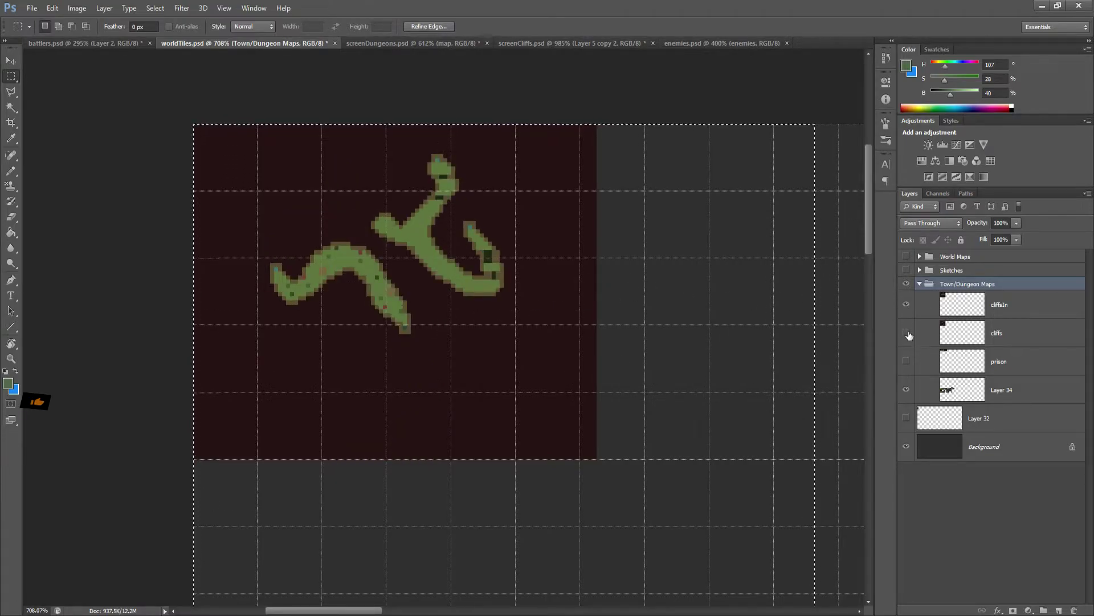
click(910, 315)
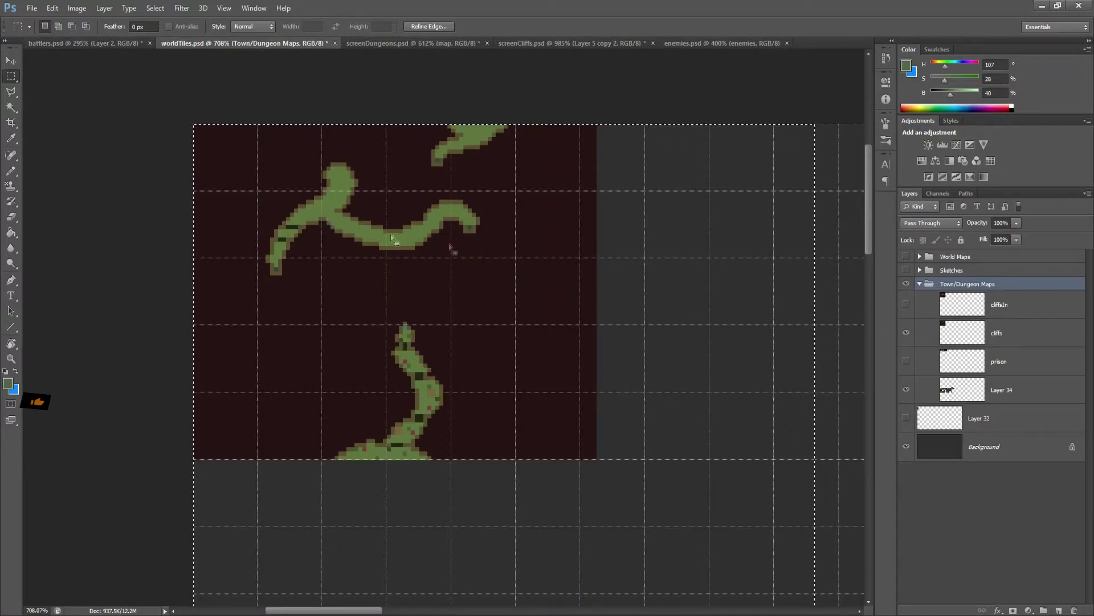
click(906, 307)
click(906, 333)
click(906, 332)
click(906, 306)
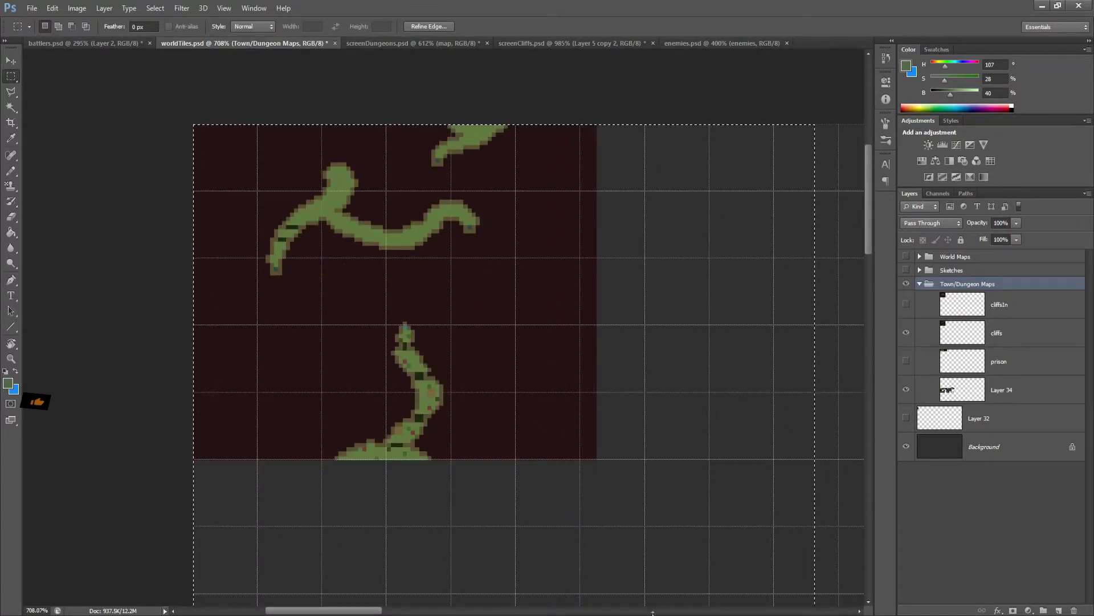
Switch back to the SJFS game and walk the party up the wide stairs to the ledge below the rock mound
key(alt+Tab)
key(Right)
key(Up)
key(Up)
key(Right)
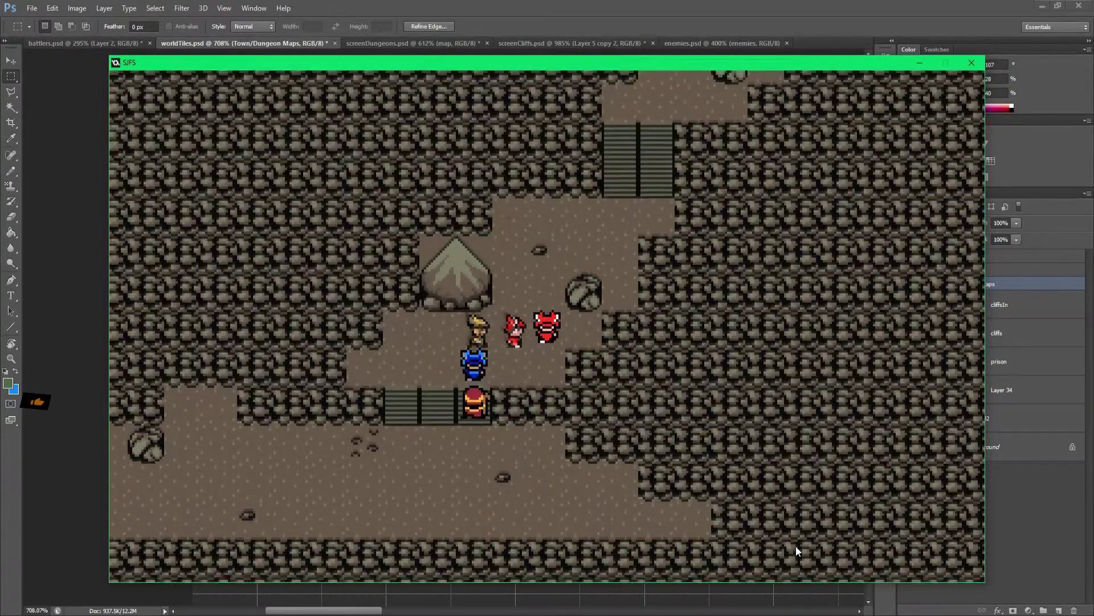
Walk the party past the round boulder, up the two-tile-wide stairs and north past the next rock mound to the following stairs
key(Up)
key(Right)
key(Right)
key(Up)
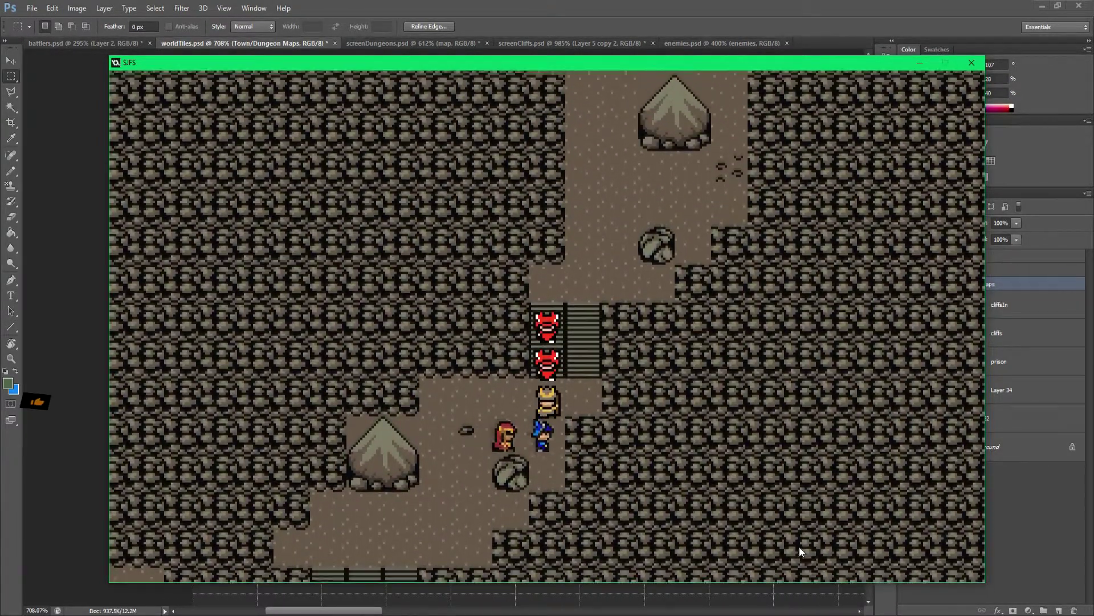
key(Right)
key(Up)
key(Up)
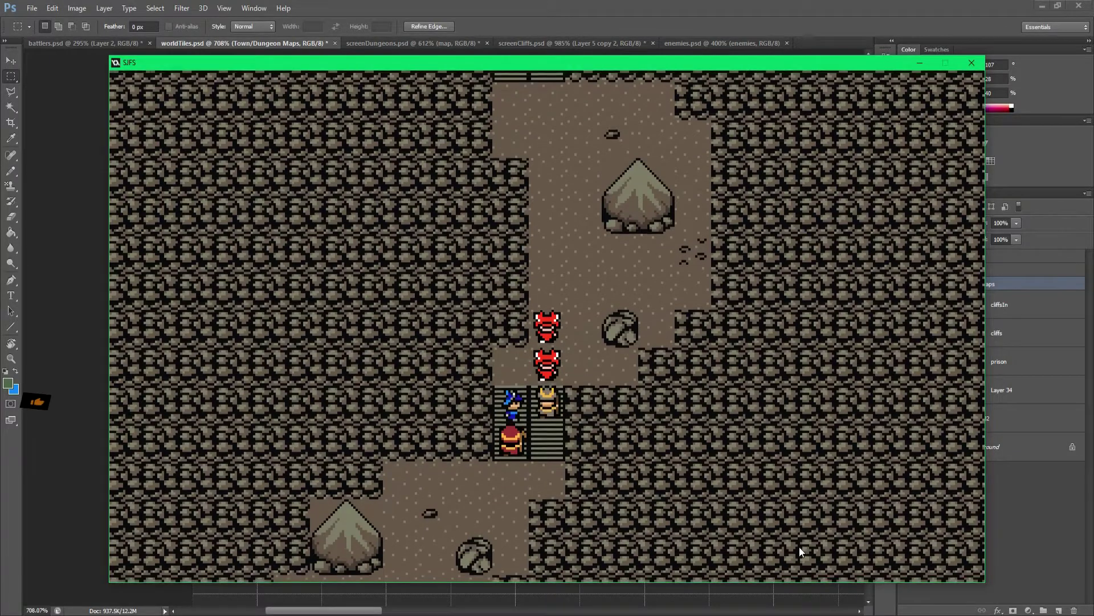
key(Up)
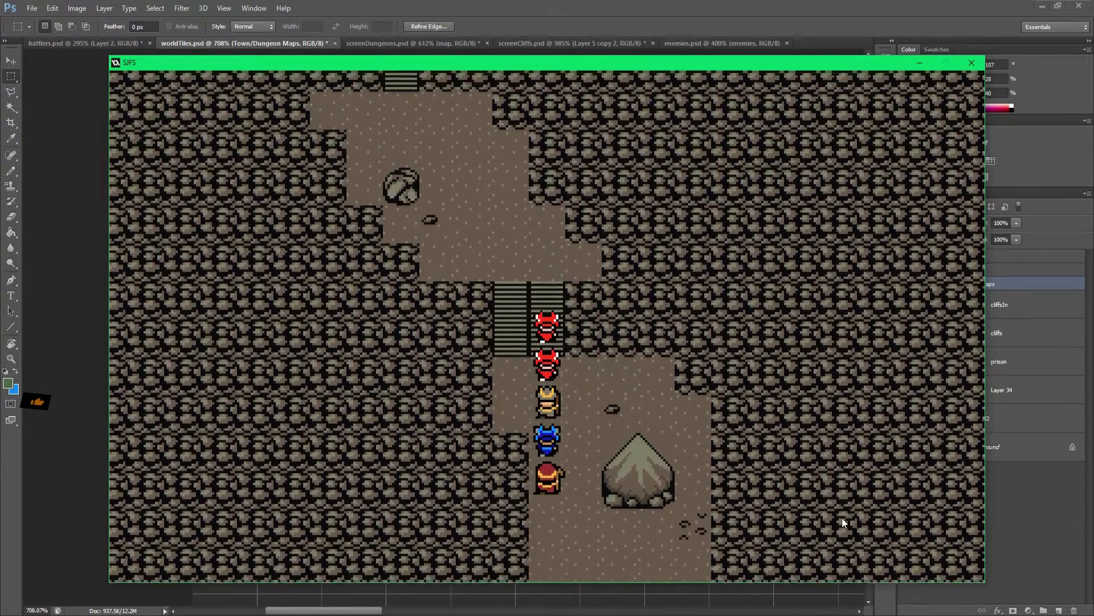
Walk the party northwest across the ledge, up the narrow stairs and into the magenta doorway
key(Left)
key(Up)
key(Left)
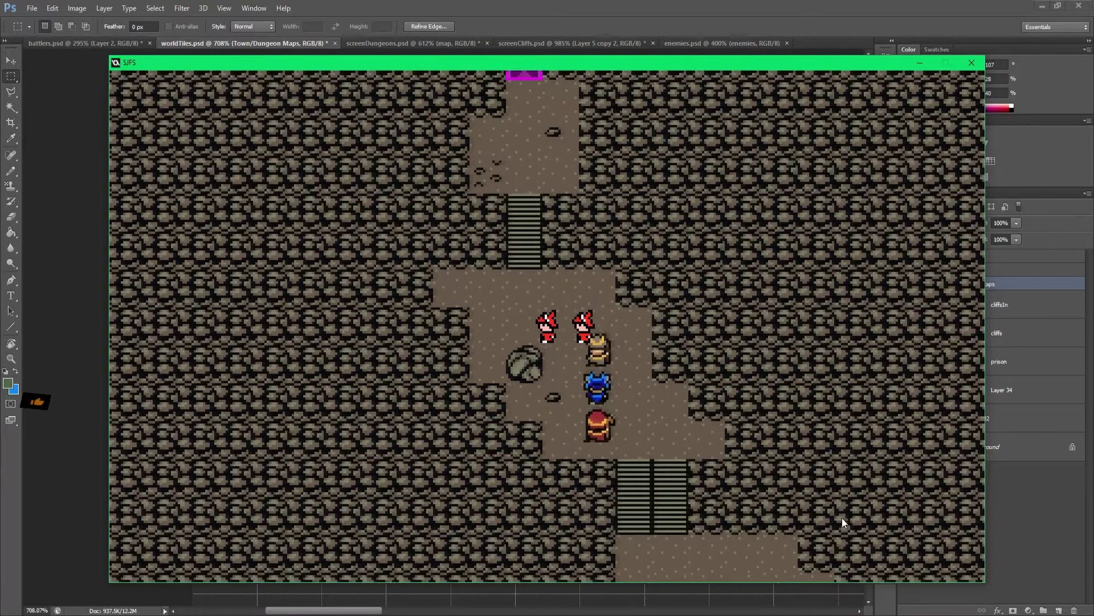
key(Up)
key(Up)
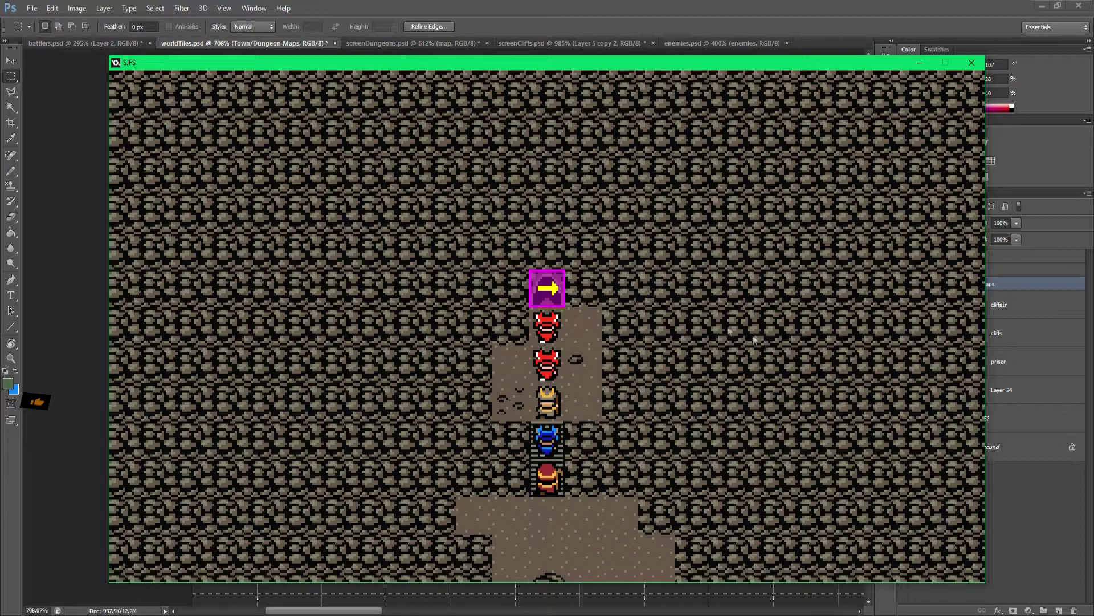
key(Up)
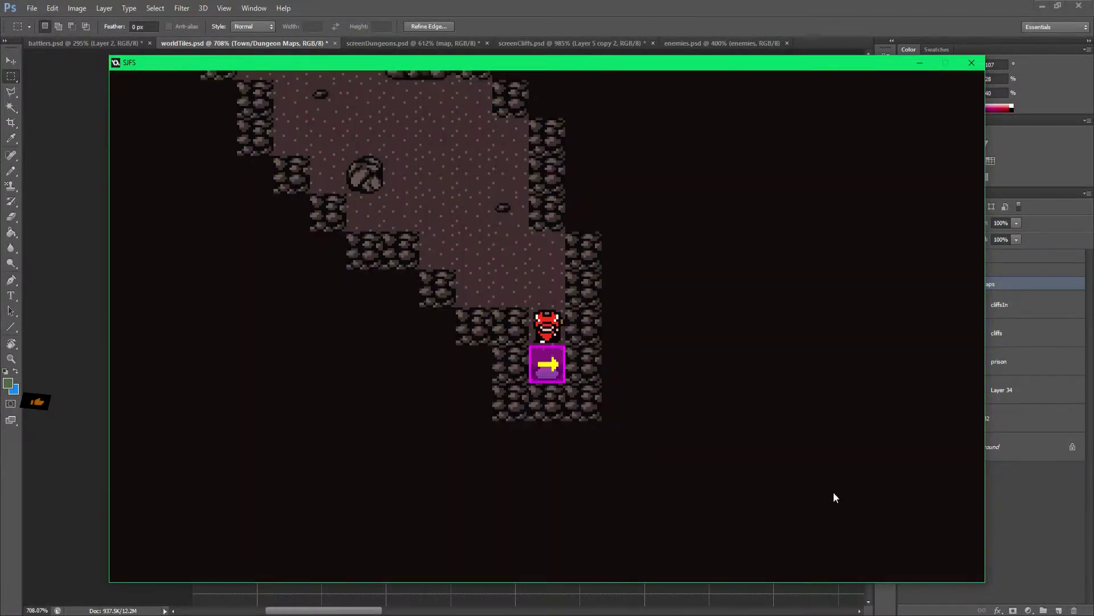
Lead the party northwest through the dark cave, past the boulder and rock mound, into the passage to the north
key(Left)
key(Up)
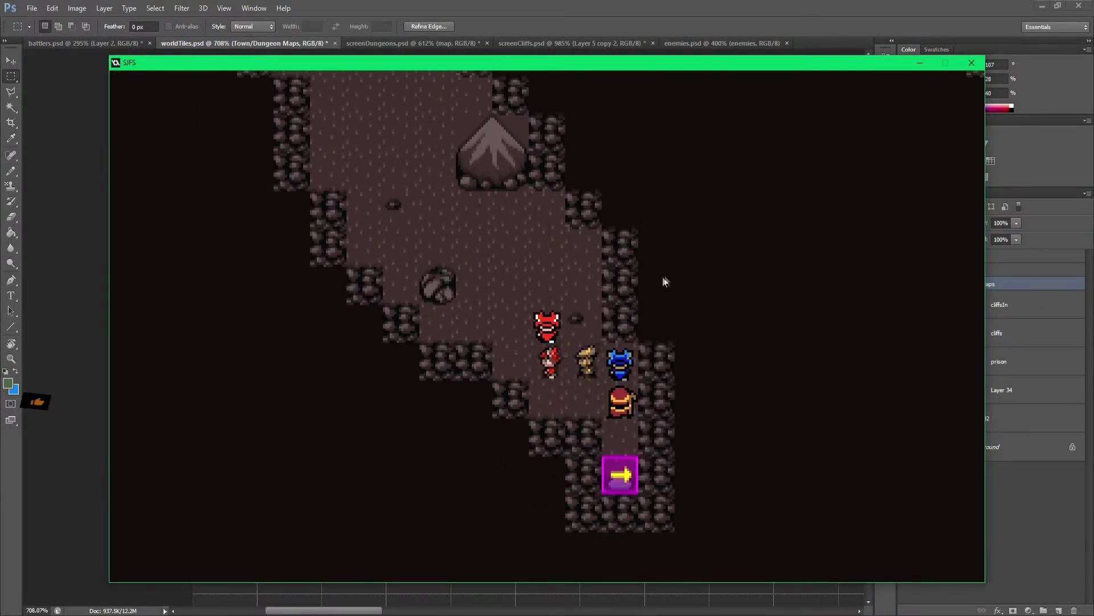
key(Left)
key(Up)
key(Left)
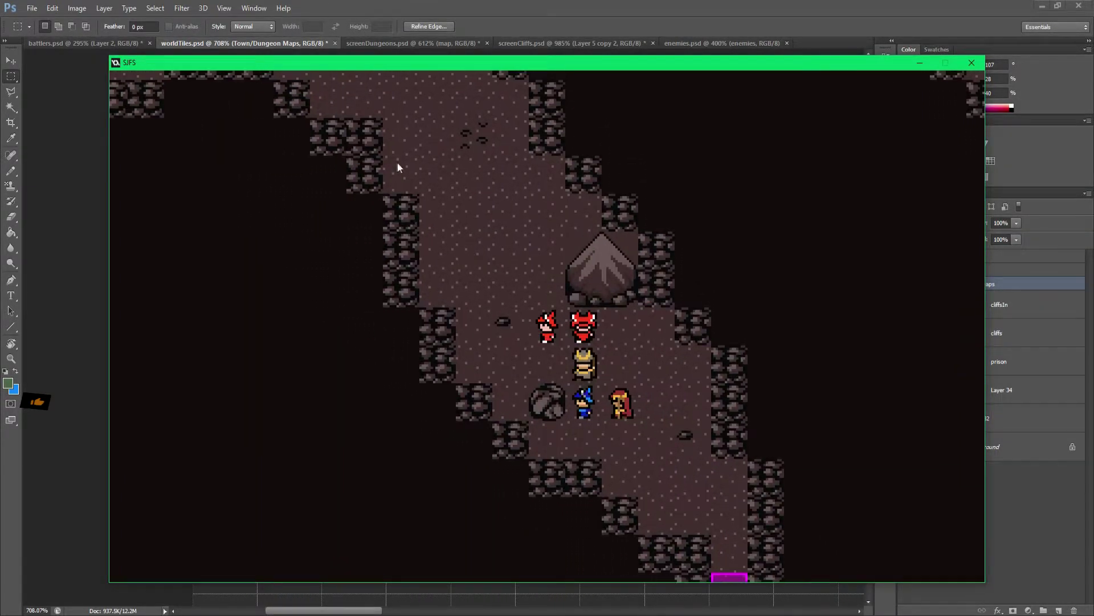
key(Up)
key(Up)
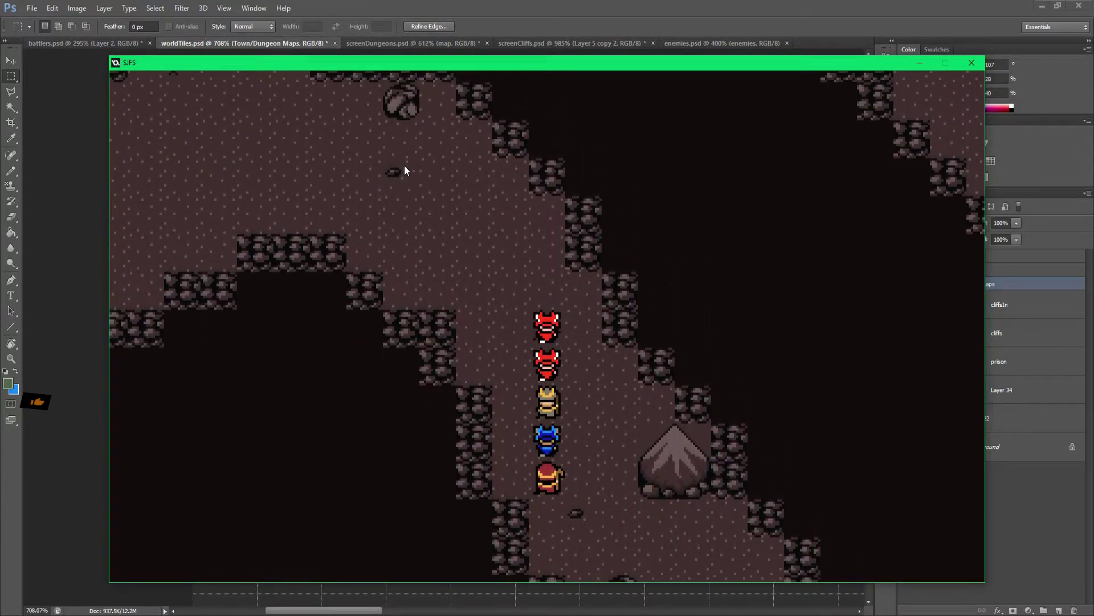
Walk the party west across the cave's upper passage to the rock mound at its western end
key(Left)
key(Up)
key(Left)
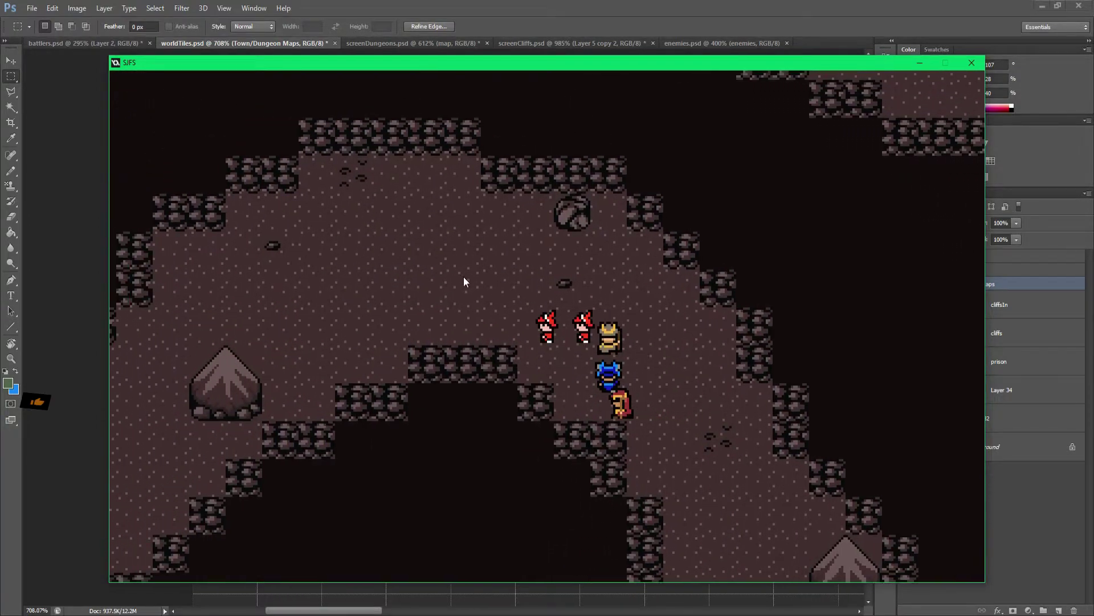
key(Left)
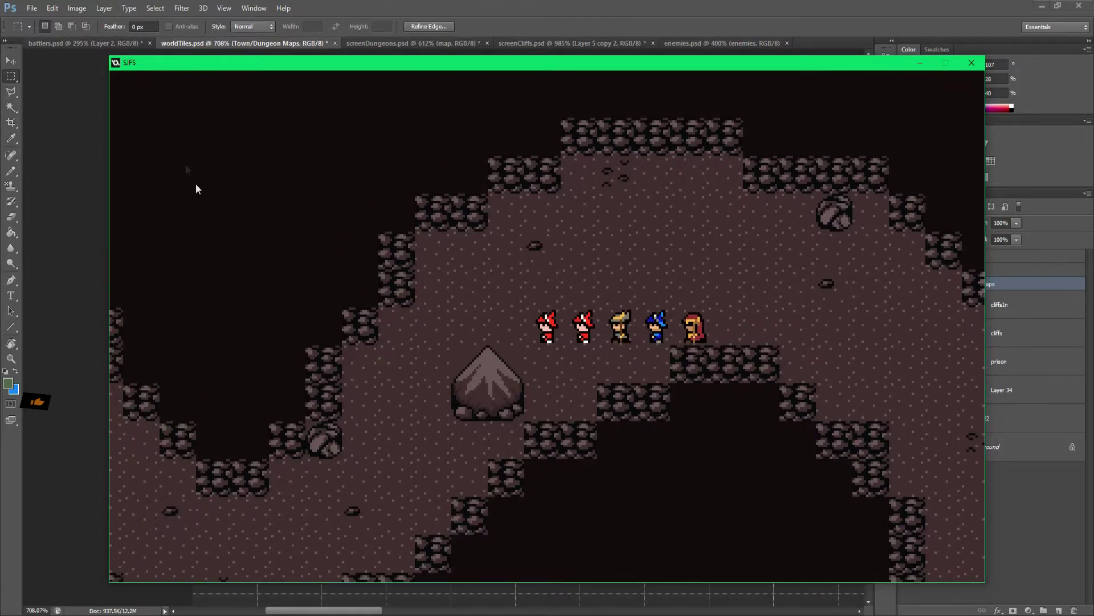
Walk the party south past the rock mound, west along the cave floor and north through the magenta exit
key(Down)
key(Down)
key(Left)
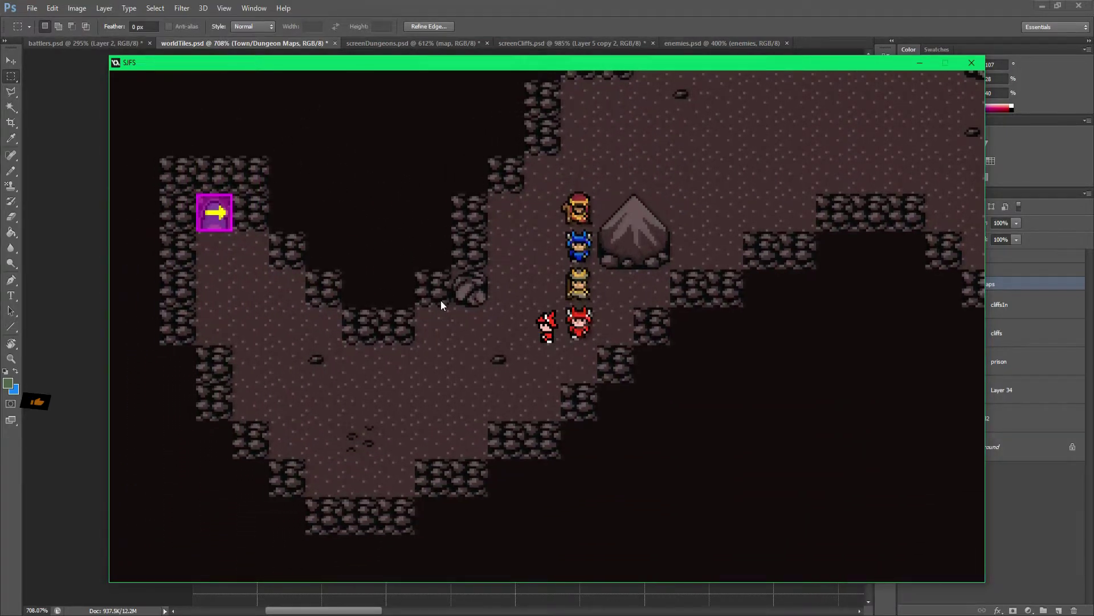
key(Left)
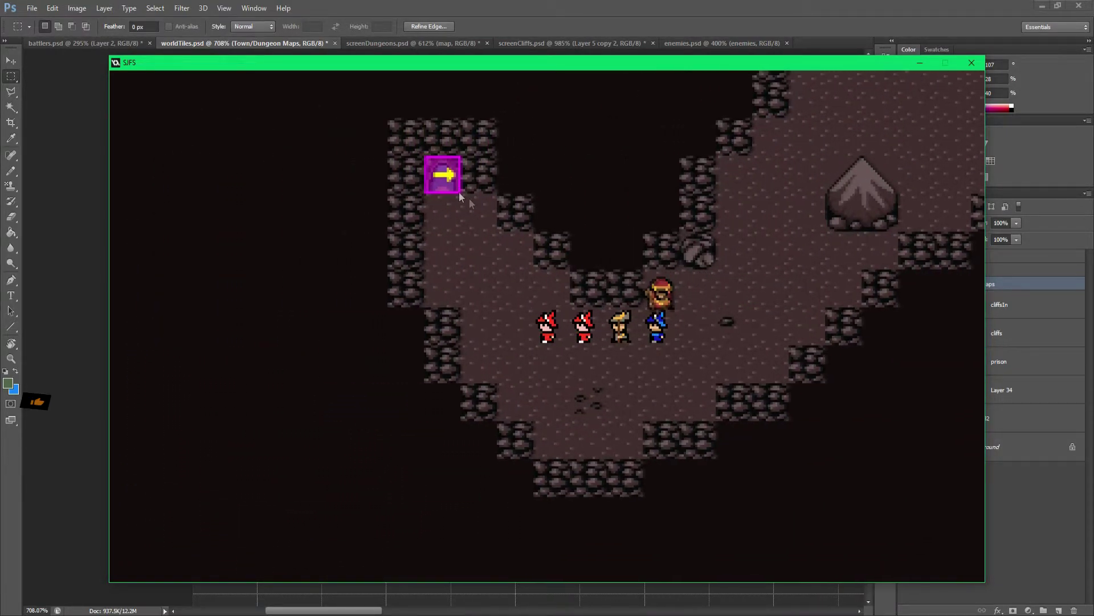
key(Up)
key(Left)
key(Up)
key(Up)
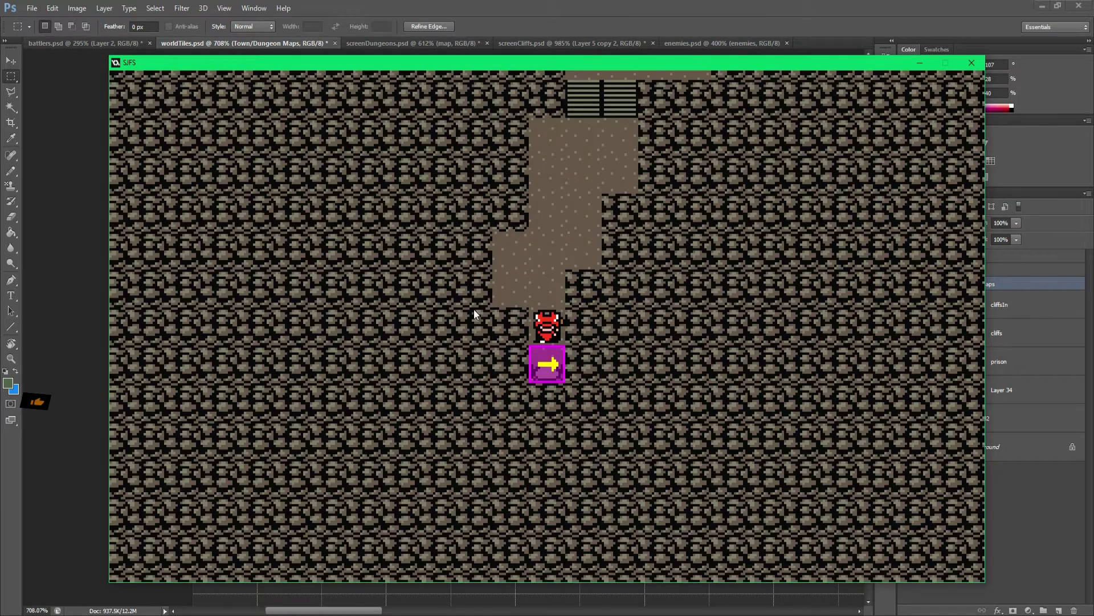
Walk the party from the cave exit up the two-tile-wide stairs and onto the three-tile-wide stairs
key(Up)
key(Right)
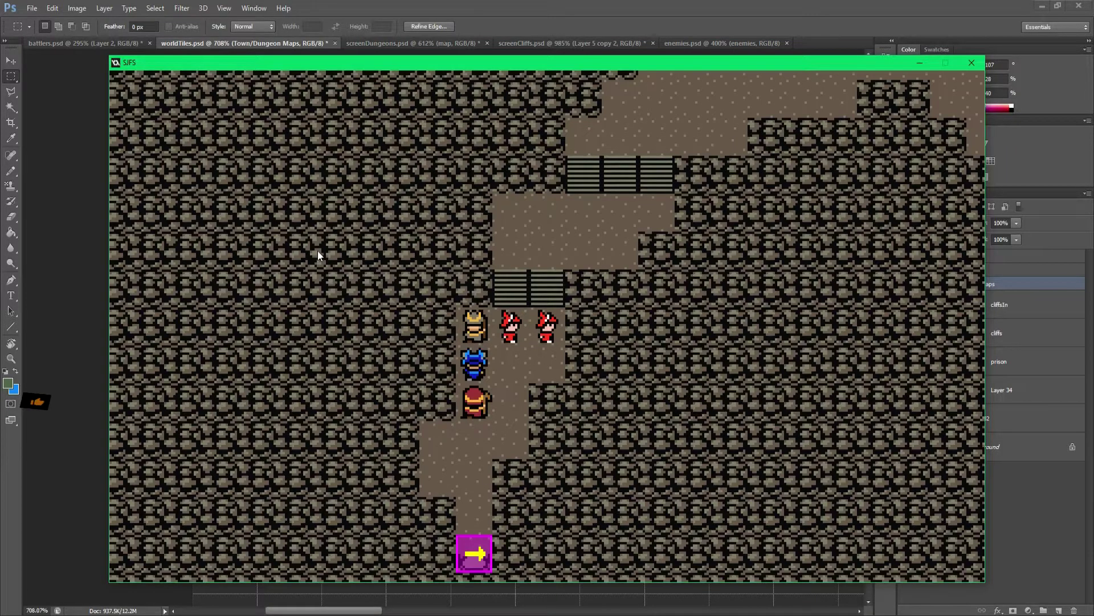
key(Up)
key(Up)
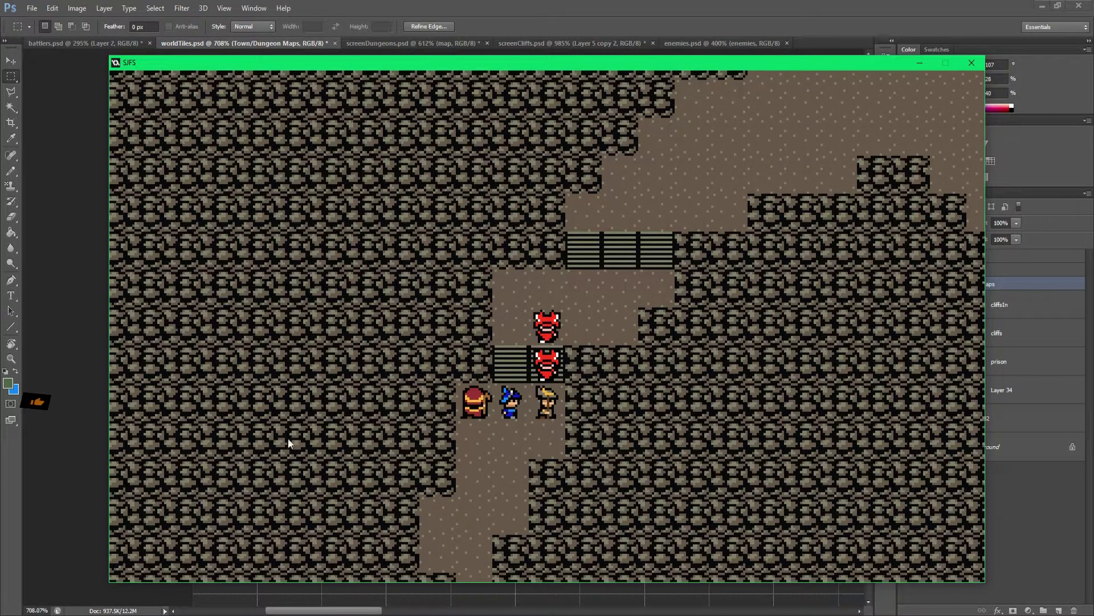
key(Up)
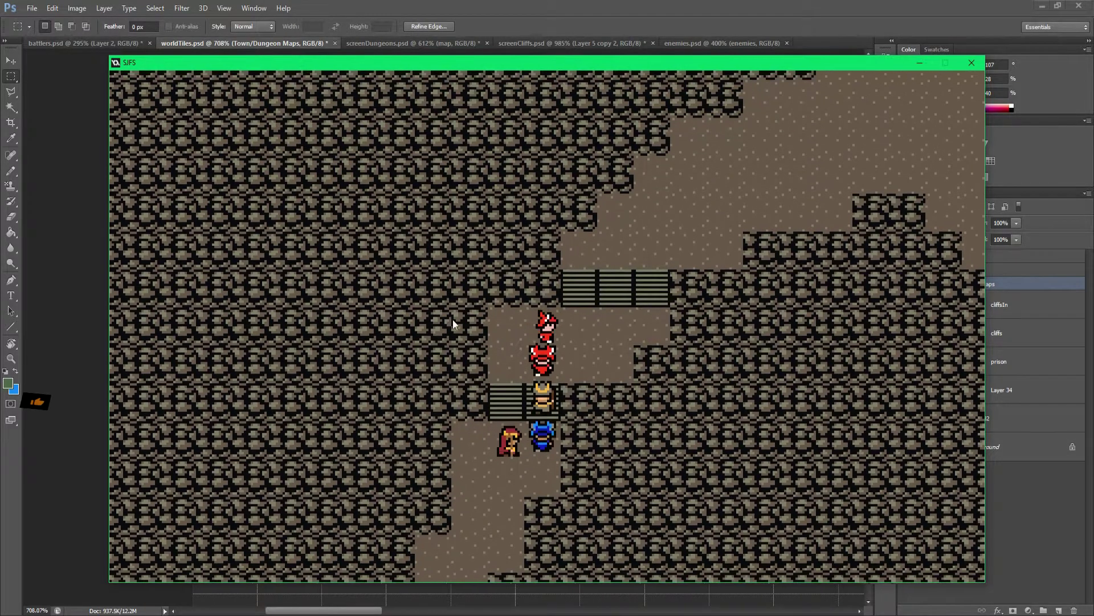
key(Right)
key(Up)
key(Up)
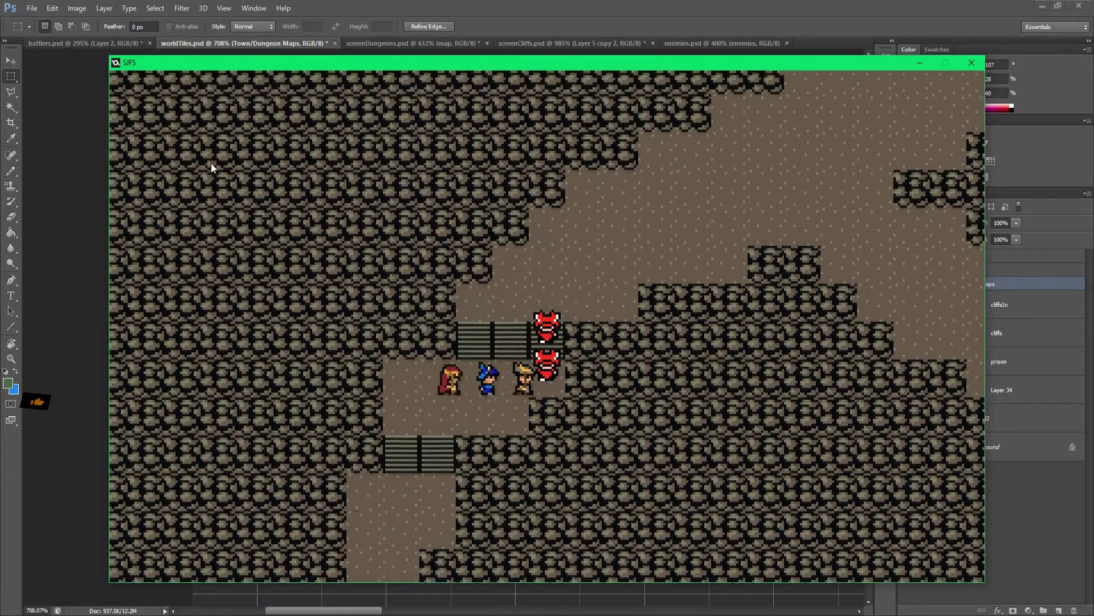
Walk the party east along the cliff floor until it reaches the rock wall beyond the fork
key(Right)
key(Right)
key(Right)
key(Right)
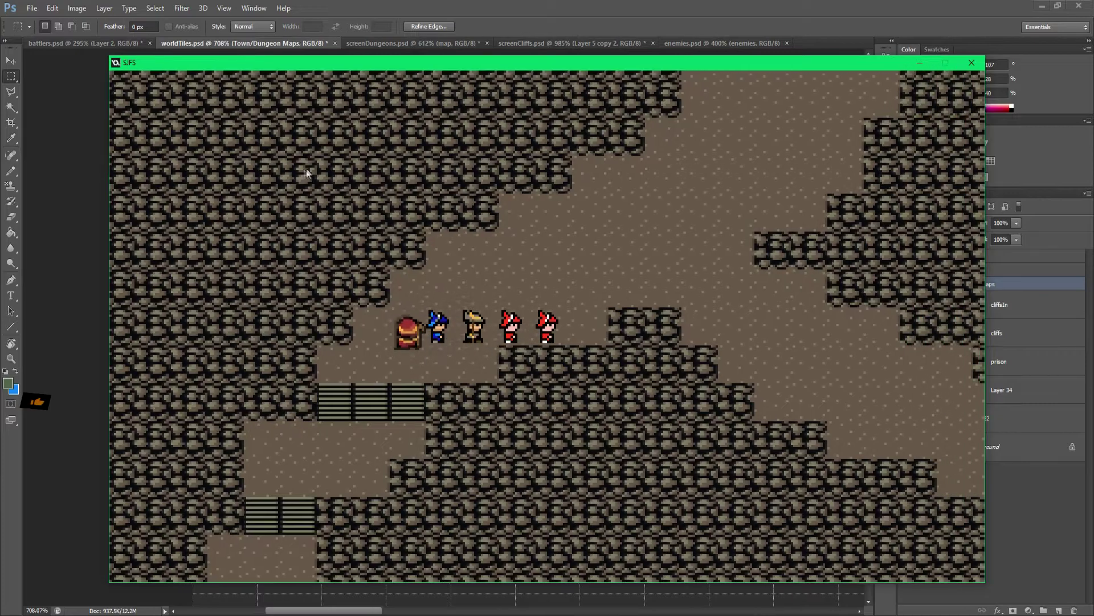
key(Up)
key(Right)
key(Right)
key(Right)
key(Right)
key(Right)
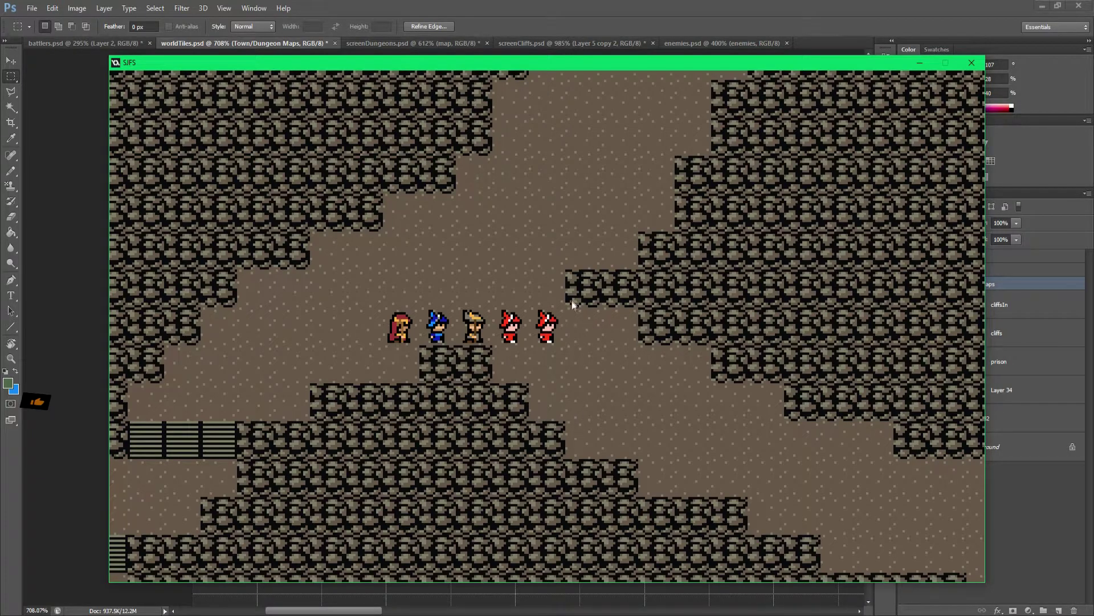
key(Right)
key(Right)
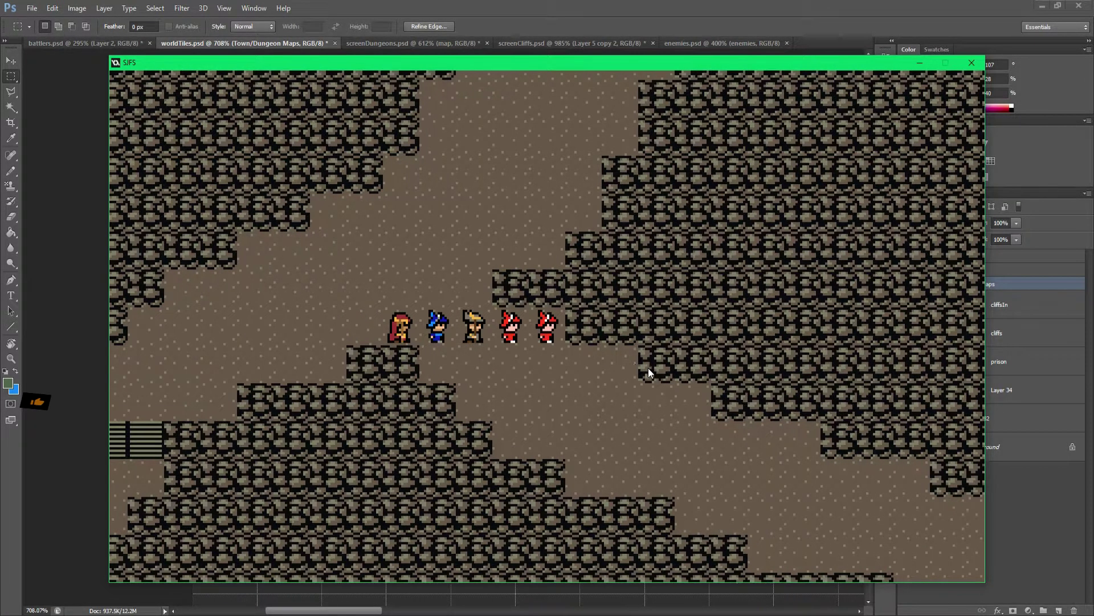
Walk the party southeast down the diagonal cliff passage, following its upper rock wall
key(Down)
key(Down)
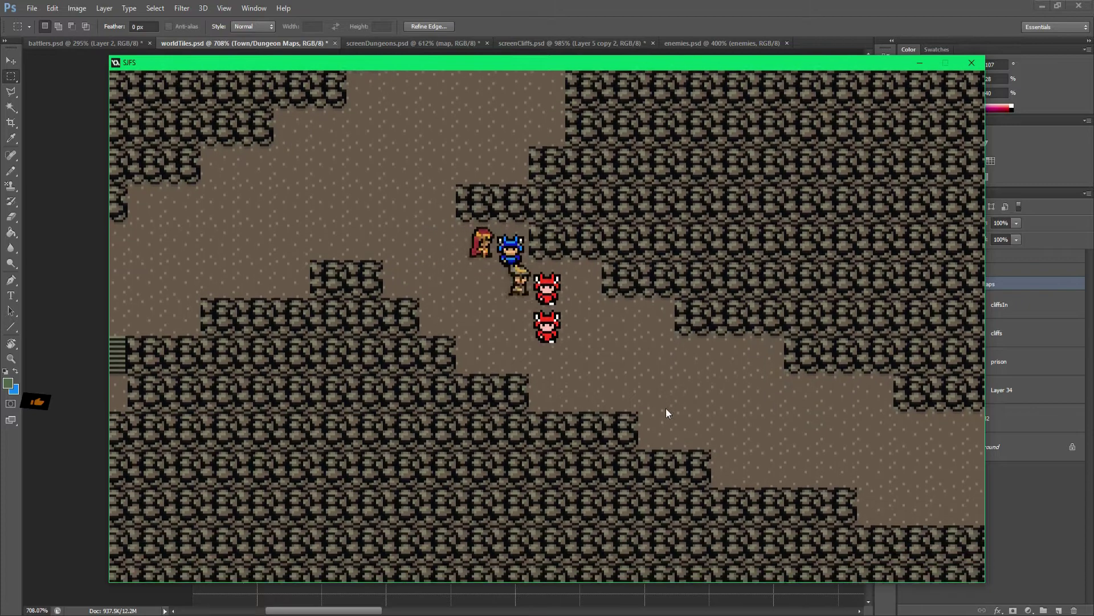
key(Right)
key(Right)
key(Right)
key(Right)
key(Right)
key(Right)
key(Down)
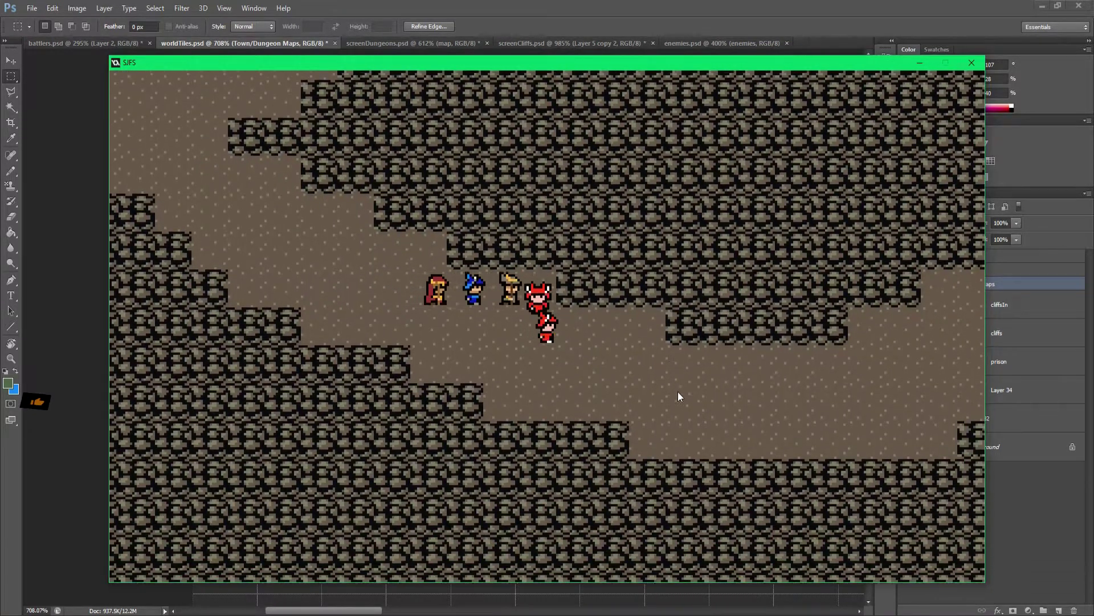
Walk the party east through the low stretch of the cliff passage, under the overhanging rocks
key(Right)
key(Right)
key(Right)
key(Down)
key(Right)
key(Right)
key(Right)
key(Right)
key(Right)
key(Right)
key(Right)
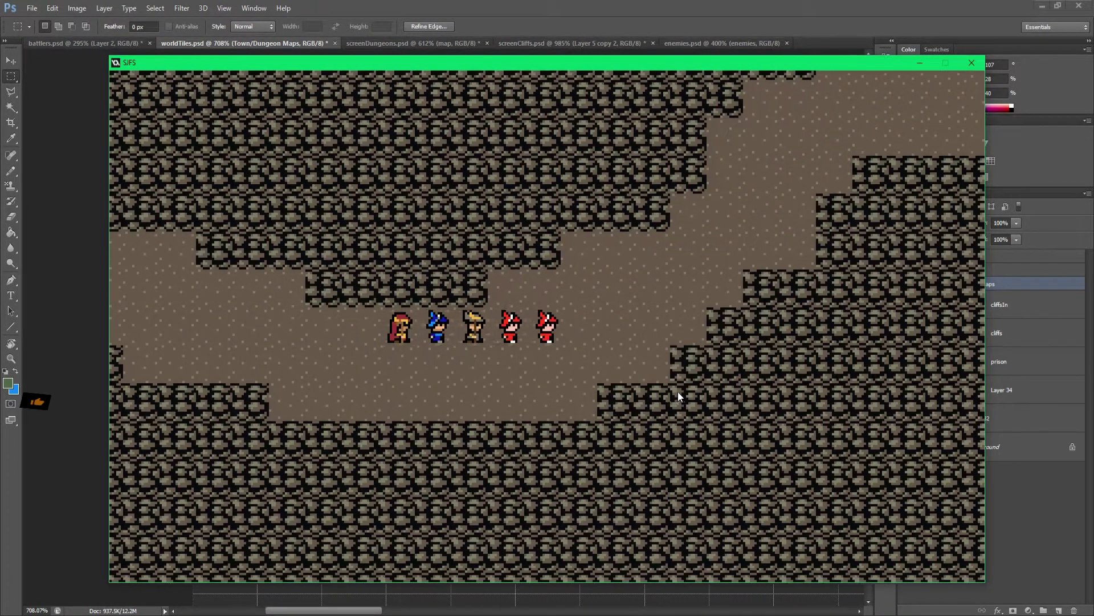
Walk the party northeast up the narrowing cliff passage to its upper bend
key(Up)
key(Up)
key(Right)
key(Up)
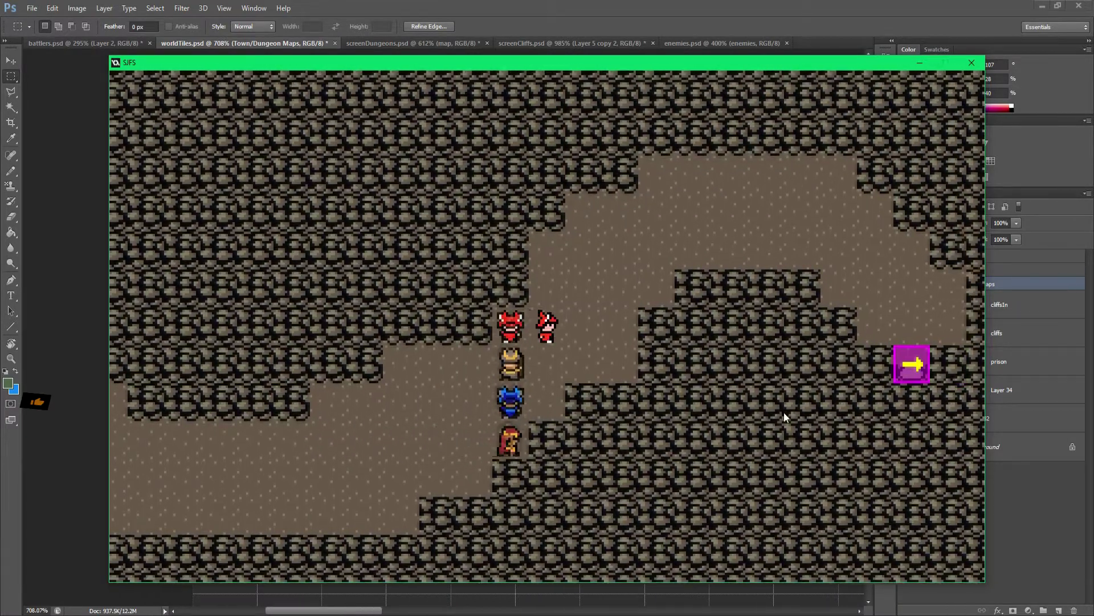
key(Right)
key(Up)
key(Up)
Walk the party east around the upper bend and south into the magenta doorway
key(Right)
key(Right)
key(Right)
key(Right)
key(Right)
key(Right)
key(Right)
key(Right)
key(Right)
key(Down)
key(Down)
key(Down)
key(Down)
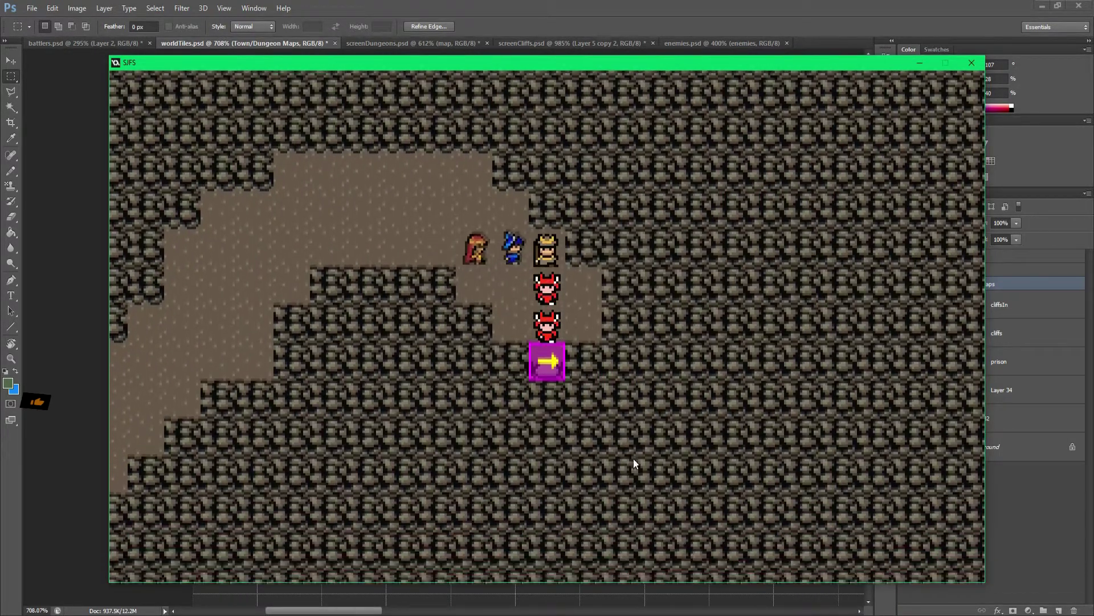
Walk the party southeast from the cave entrance and down the long two-tile-wide stairs
key(Right)
key(Right)
key(Down)
key(Down)
key(Down)
key(Down)
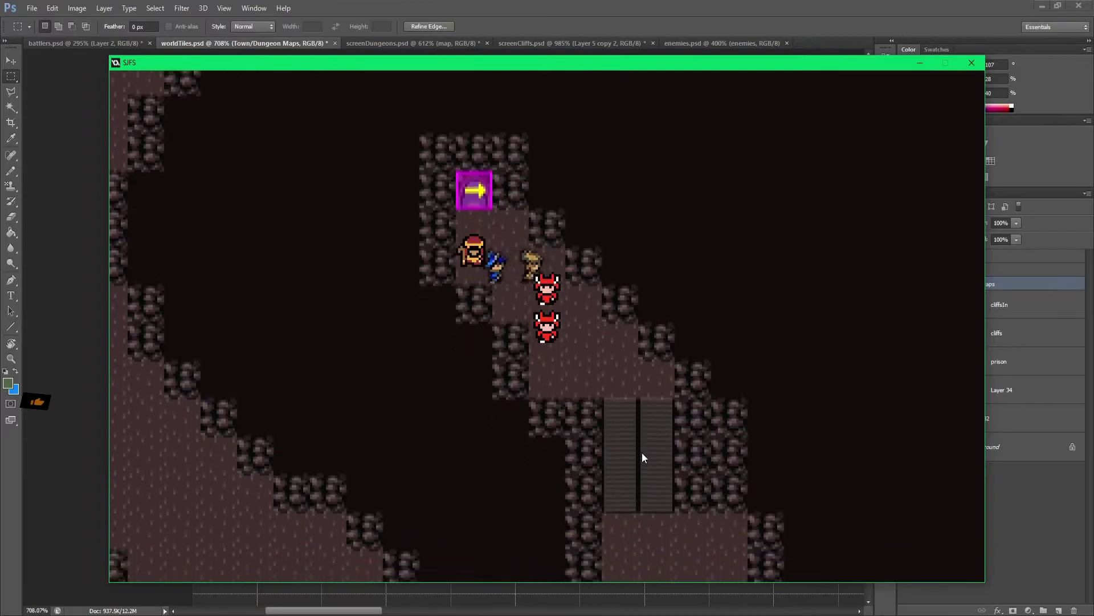
key(Right)
key(Right)
key(Down)
key(Down)
key(Down)
key(Down)
Walk the party east across the small landing and down the single-tile-wide stairs to the lower cave floor
key(Right)
key(Right)
key(Down)
key(Down)
key(Down)
Walk the party west along the lower cave floor, away from the stairs
key(Left)
key(Left)
key(Left)
key(Left)
key(Left)
key(Left)
key(Left)
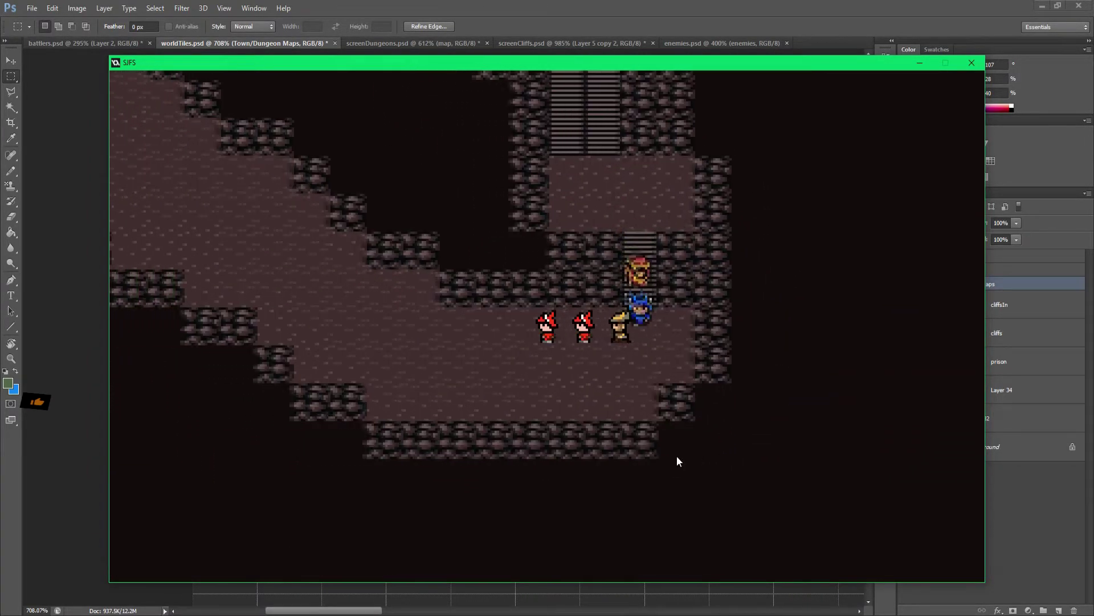
key(Left)
key(Left)
Lead the party north and then west into the diagonal cave passage
key(Up)
key(Up)
key(Up)
key(Left)
key(Left)
key(Left)
key(Left)
key(Left)
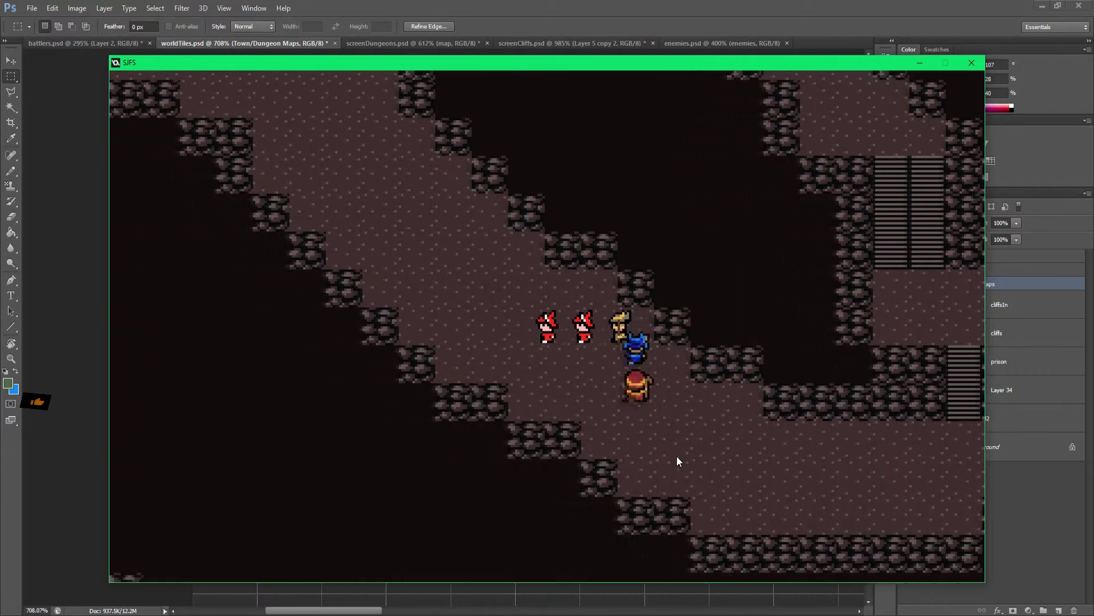
Walk the party northwest up the diagonal cave passage, beside its eastern rock wall
key(Up)
key(Up)
key(Up)
key(Up)
key(Left)
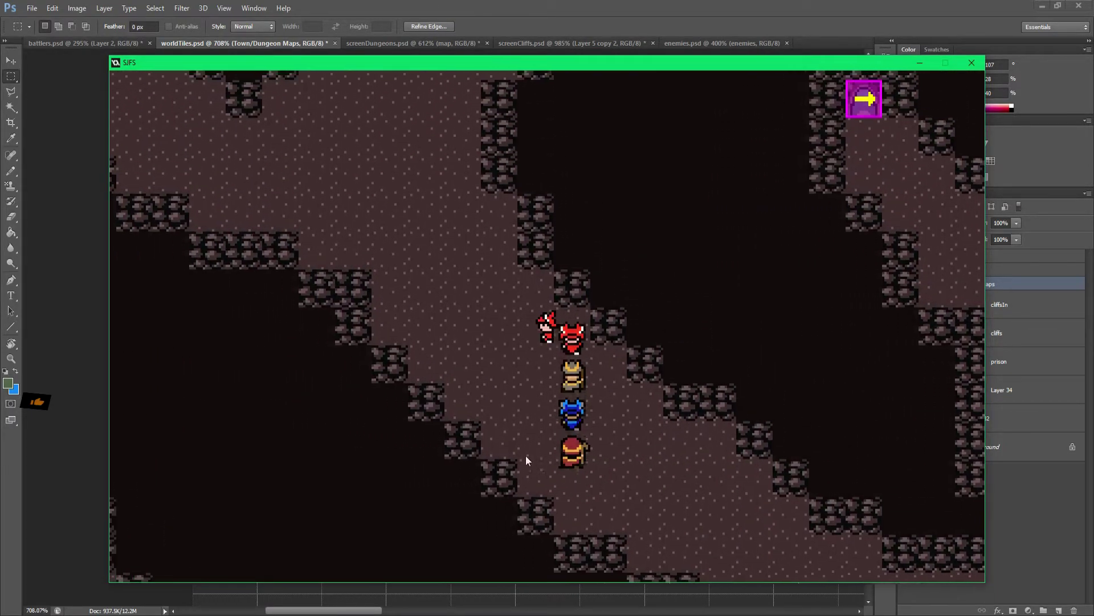
key(Left)
key(Left)
Walk the party straight north to the cave's fork
key(Up)
key(Up)
key(Up)
key(Up)
key(Up)
key(Up)
key(Up)
key(Up)
key(Up)
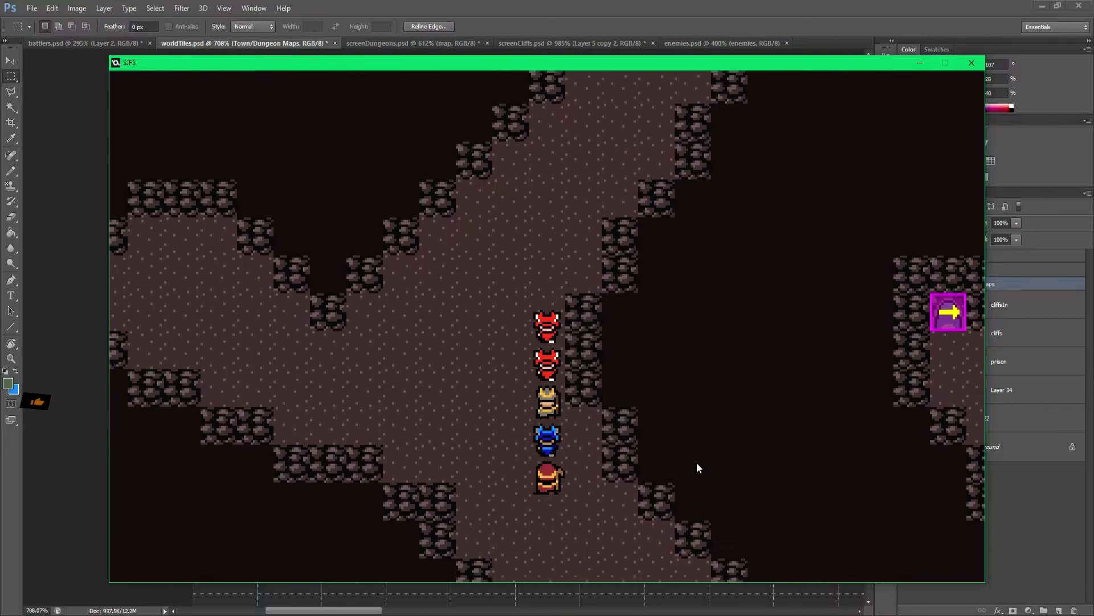
Take the fork's northeast branch and walk the party to the two-tile-wide cave stairs
key(Up)
key(Right)
key(Right)
key(Right)
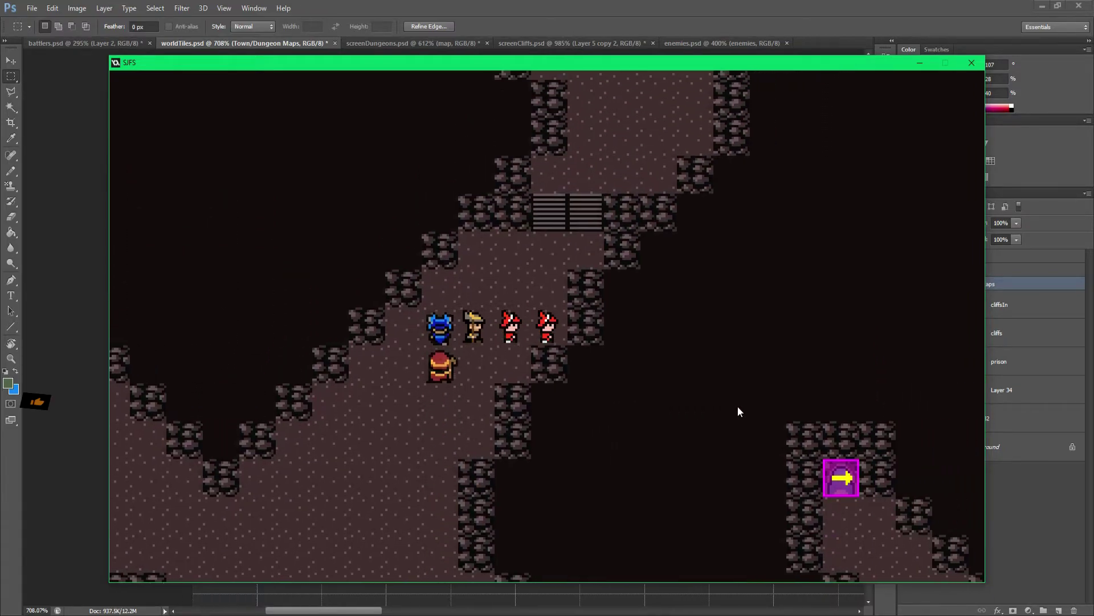
key(Up)
key(Up)
key(Up)
key(Right)
key(Right)
Walk the party up the cave stairs and north across the chamber to the next stairs, below the magenta doorway
key(Up)
key(Up)
key(Up)
key(Up)
key(Up)
key(Up)
key(Up)
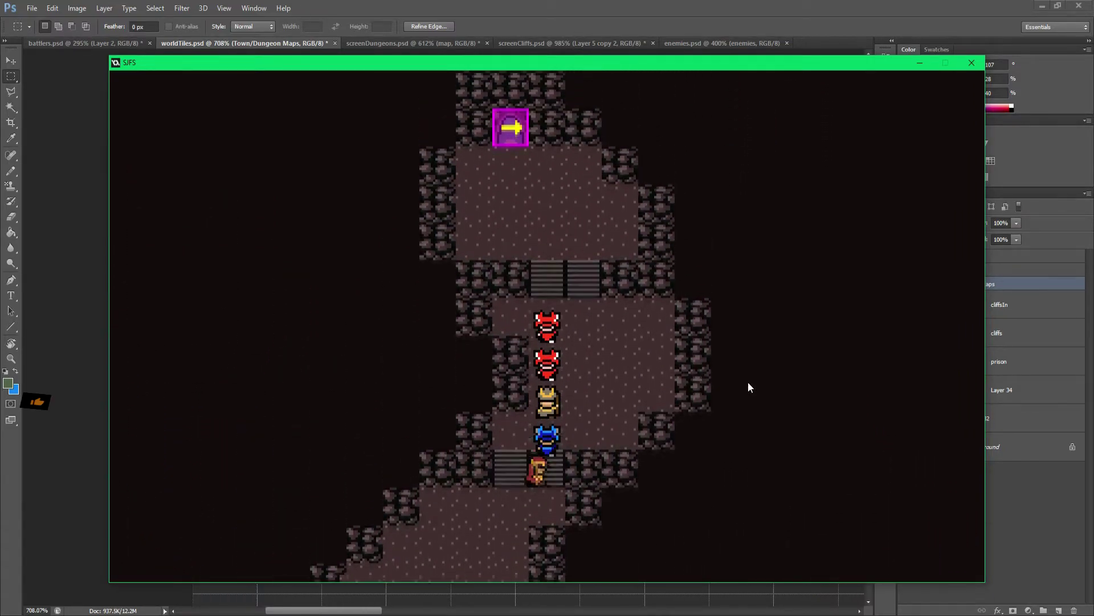
Take the party through the magenta doorway and walk it northeast along the brown cliff passage beyond
key(Left)
key(Up)
key(Up)
key(Right)
key(Right)
key(Right)
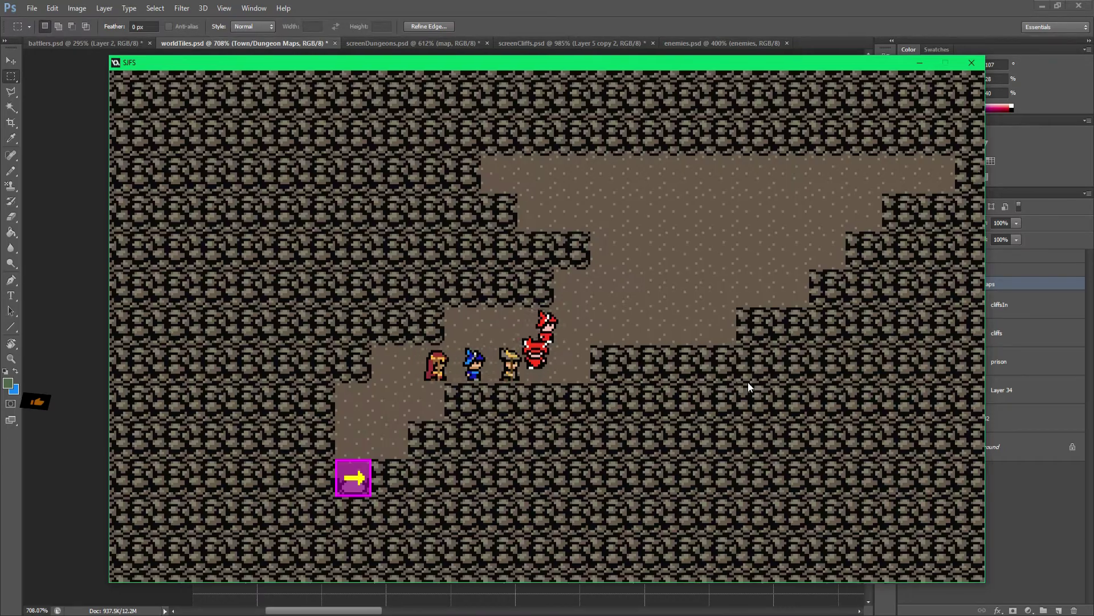
Start a battle against the four imps and order the second party member to use ATTACK
key(b)
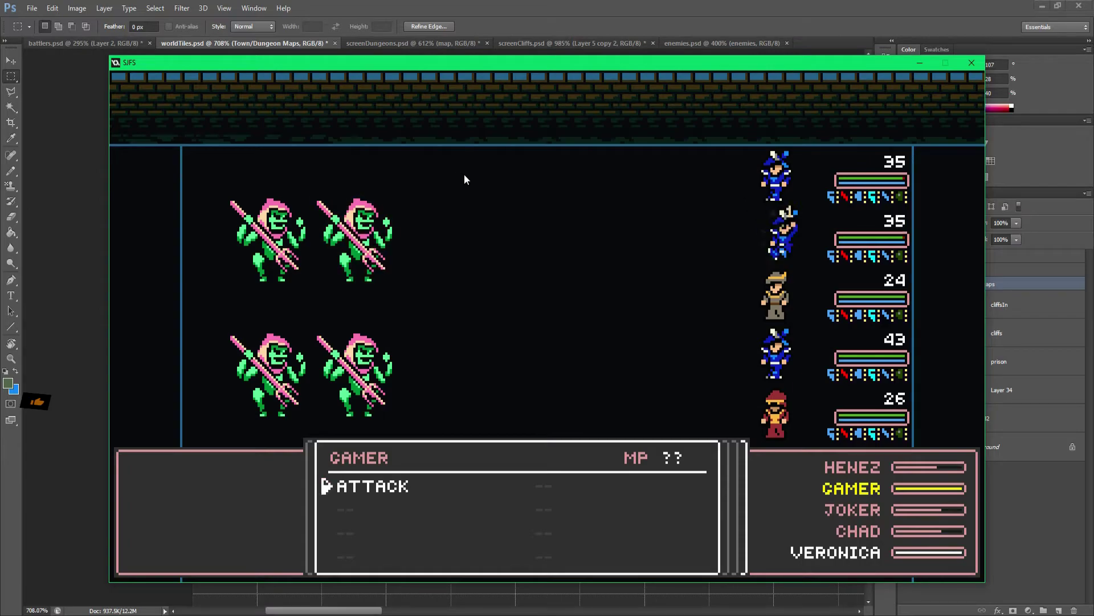
key(Down)
key(Down)
key(Return)
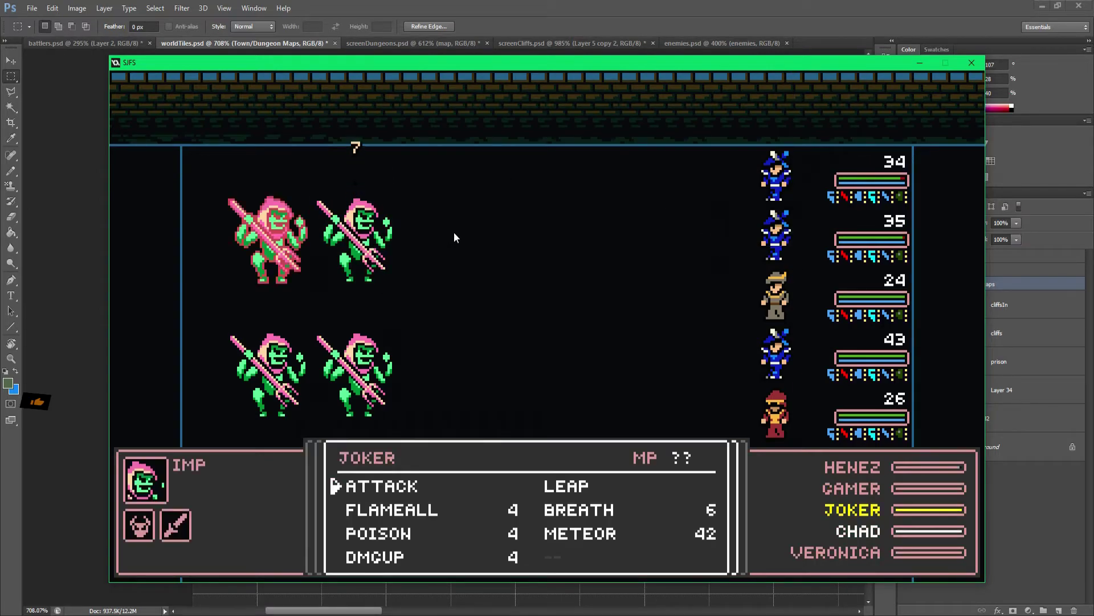
Choose ATTACK for the third party member, leaving the FLAMEALL, POISON and other skills unused
key(Down)
key(Up)
key(Return)
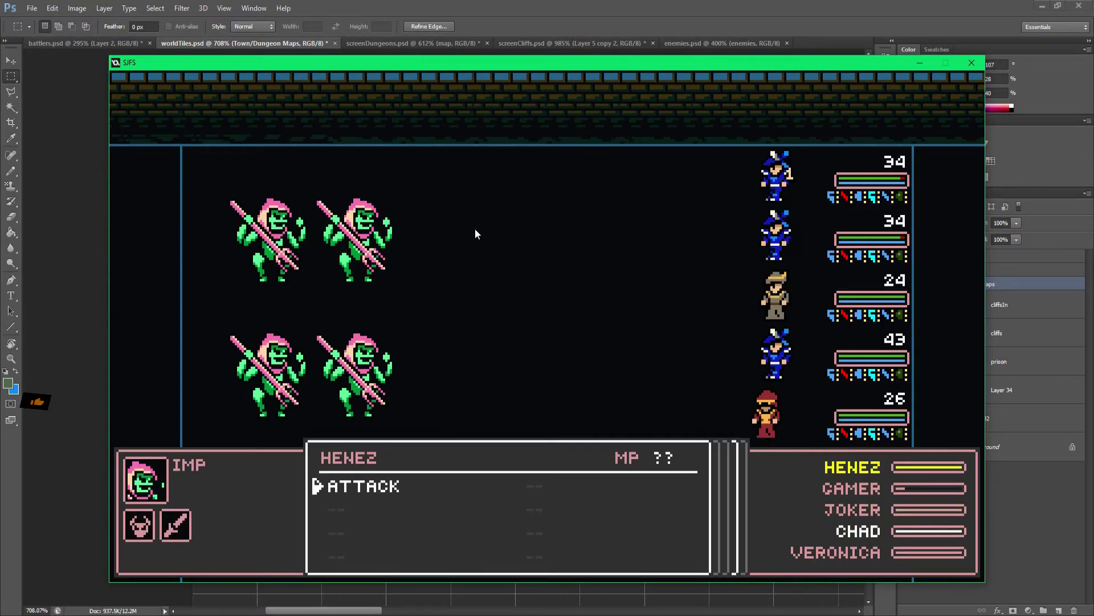